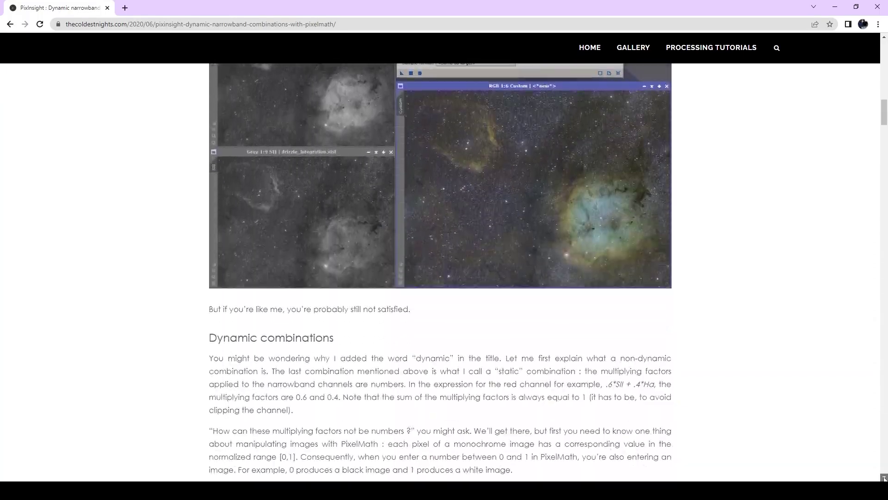
Scroll the dynamic narrowband combinations article down to the 'Some universal expressions' section
{"action": "scroll", "coordinate": [884, 477], "scroll_direction": "down", "scroll_amount": 20}
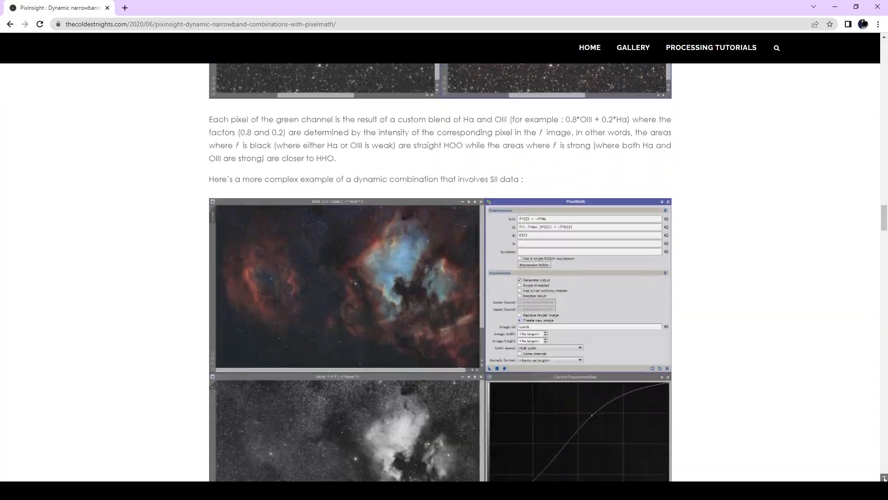
{"action": "scroll", "coordinate": [884, 477], "scroll_direction": "down", "scroll_amount": 15}
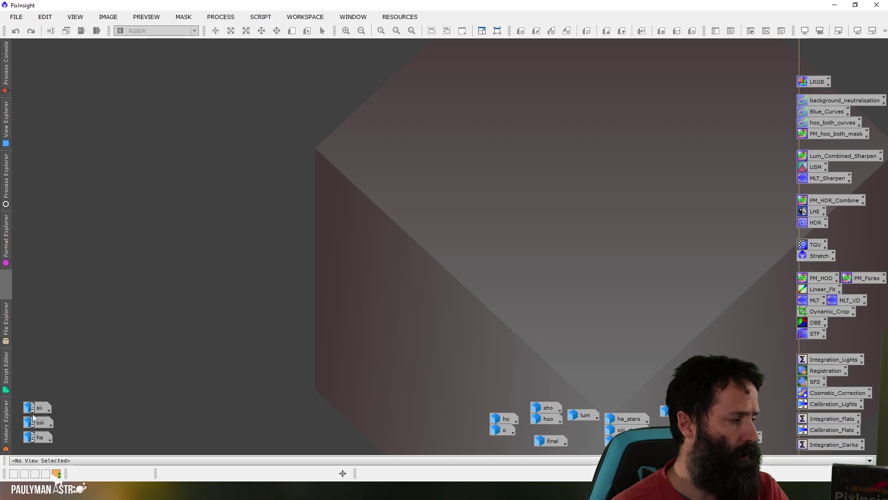
{"action": "double_click", "coordinate": [40, 437]}
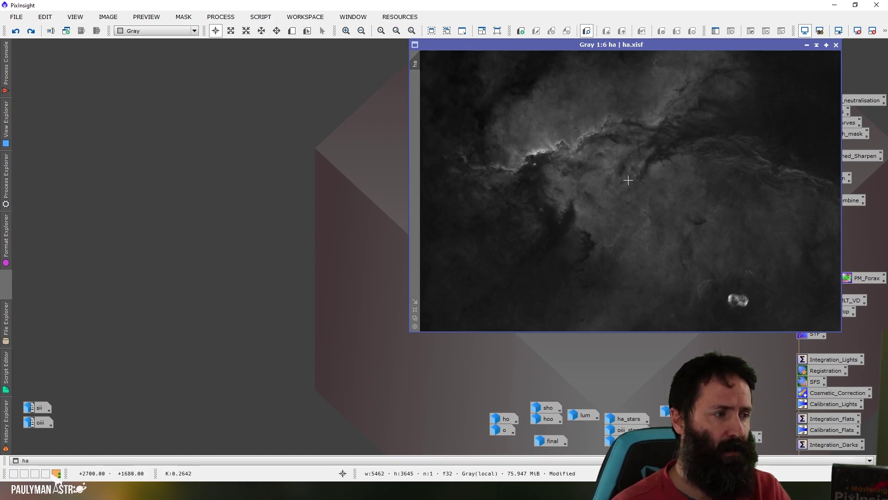
{"action": "double_click", "coordinate": [40, 423]}
{"action": "double_click", "coordinate": [41, 408]}
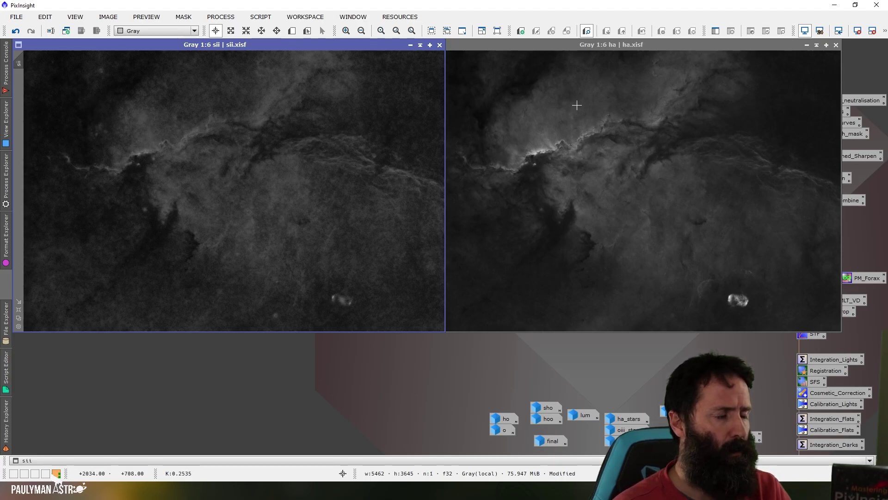
{"action": "left_click", "coordinate": [410, 46]}
{"action": "left_click", "coordinate": [410, 45]}
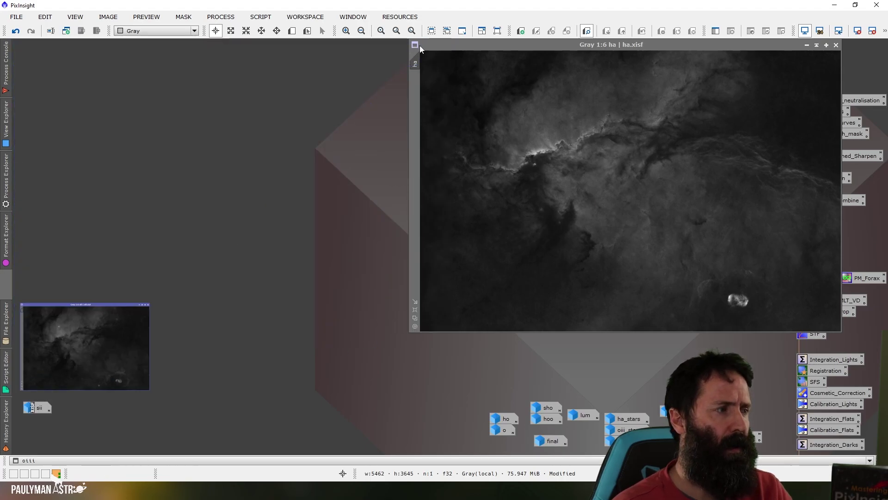
Minimize the Ha image and restore the sho and hoo colour composites side by side
{"action": "left_click", "coordinate": [806, 45]}
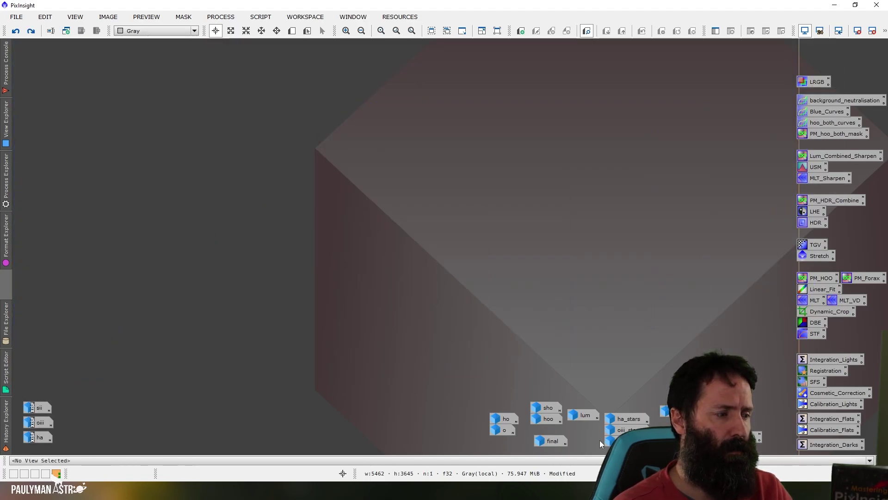
{"action": "double_click", "coordinate": [549, 408]}
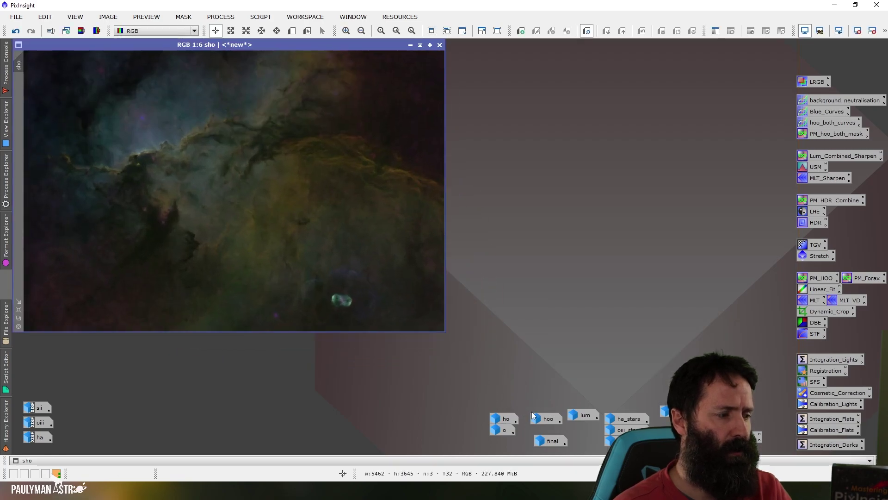
{"action": "double_click", "coordinate": [548, 418]}
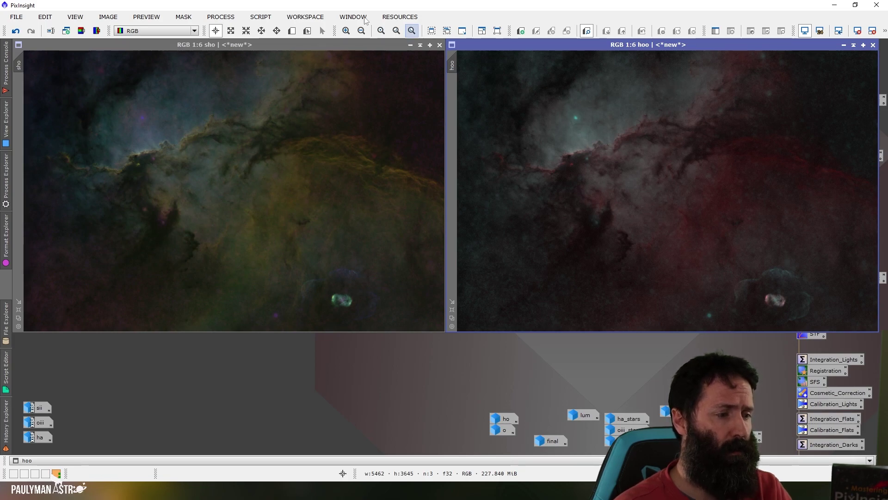
Use PixelMath with 0.5*sho+0.5*hoo to create a new test image, placed beside hoo
{"action": "left_click", "coordinate": [221, 17]}
{"action": "mouse_move", "coordinate": [275, 11]}
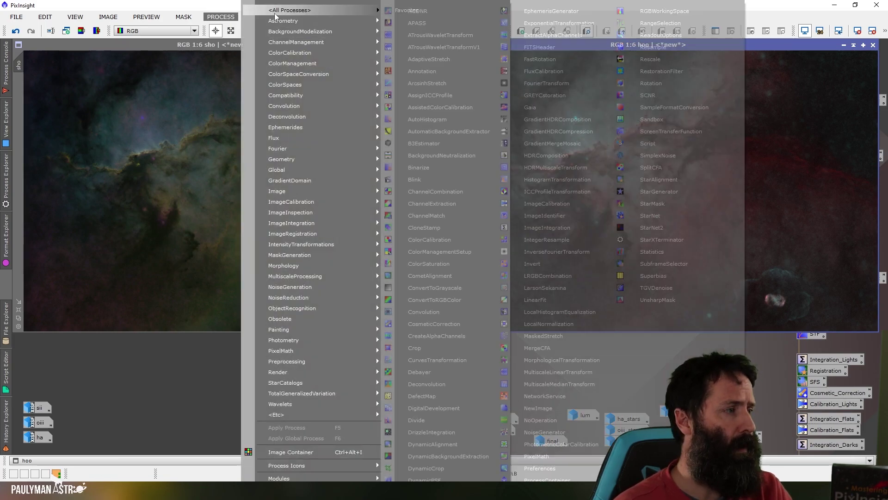
{"action": "left_click", "coordinate": [578, 455]}
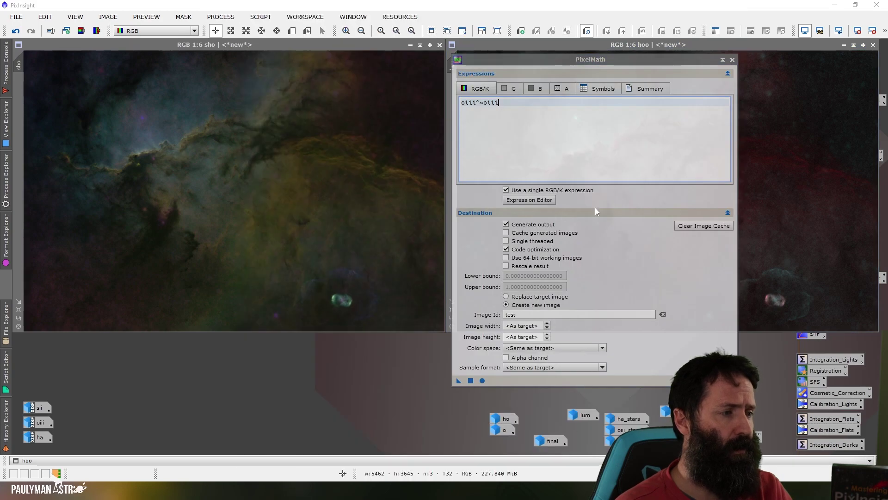
{"action": "left_click_drag", "start_coordinate": [515, 102], "coordinate": [460, 102]}
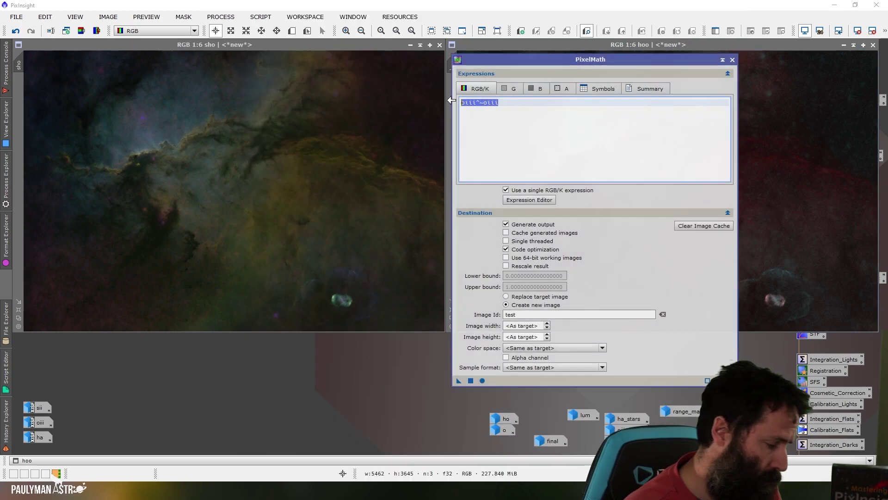
{"action": "type", "text": "0.5*"}
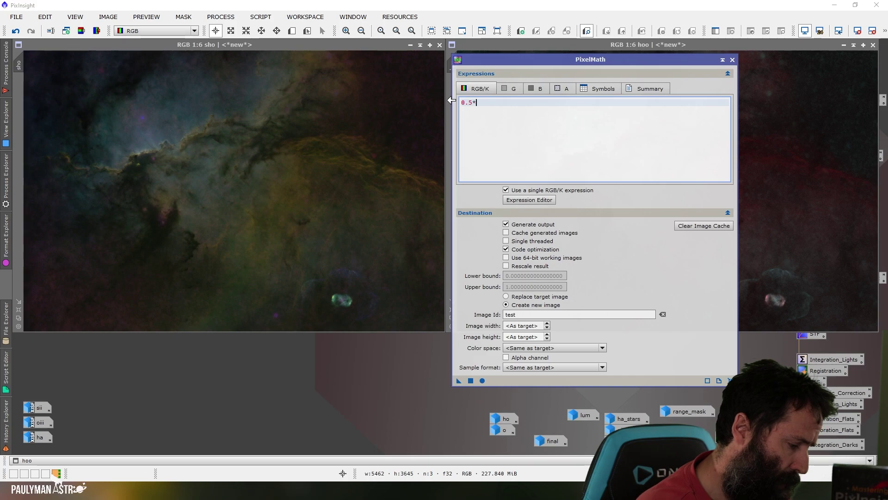
{"action": "type", "text": "sho+0."}
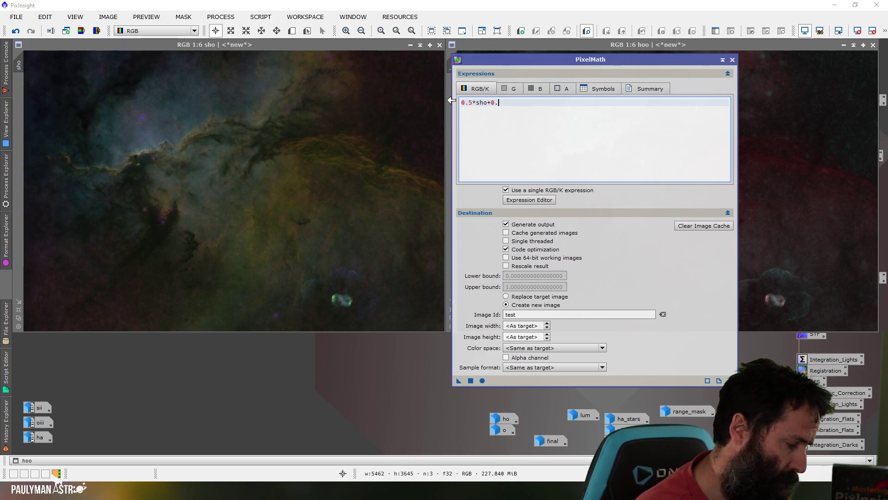
{"action": "type", "text": "5*hoo"}
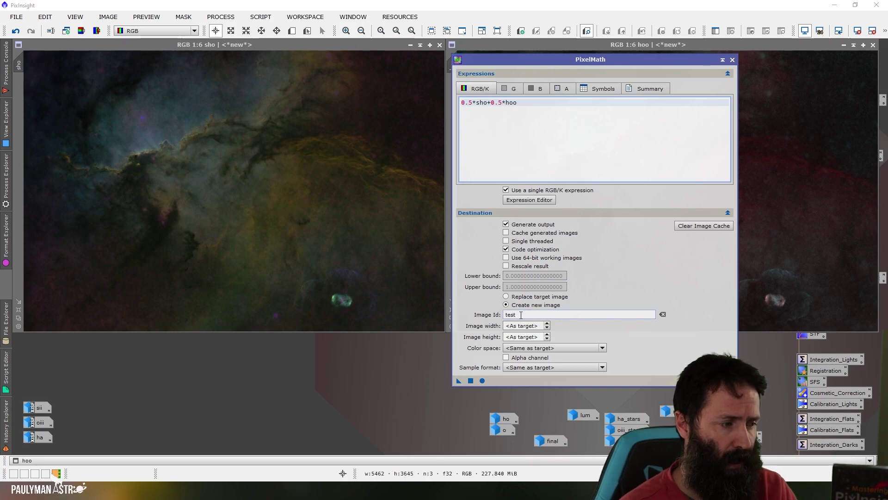
{"action": "left_click", "coordinate": [471, 380]}
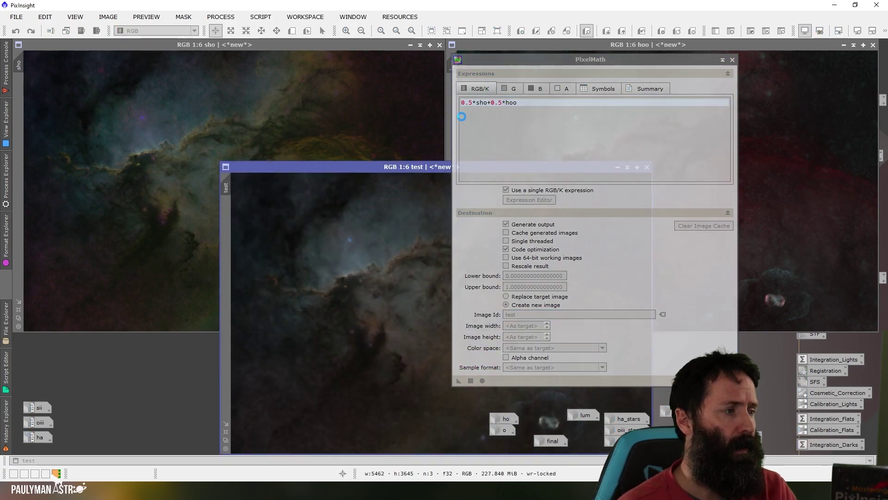
{"action": "left_click_drag", "start_coordinate": [417, 167], "coordinate": [210, 44]}
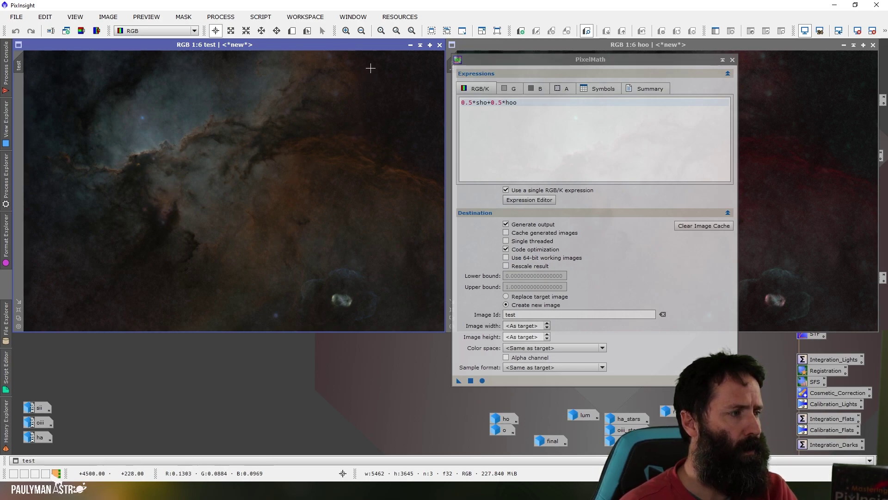
Close the test image and change the PixelMath expression to 0.8*sho+0.2*hoo
{"action": "left_click", "coordinate": [439, 45]}
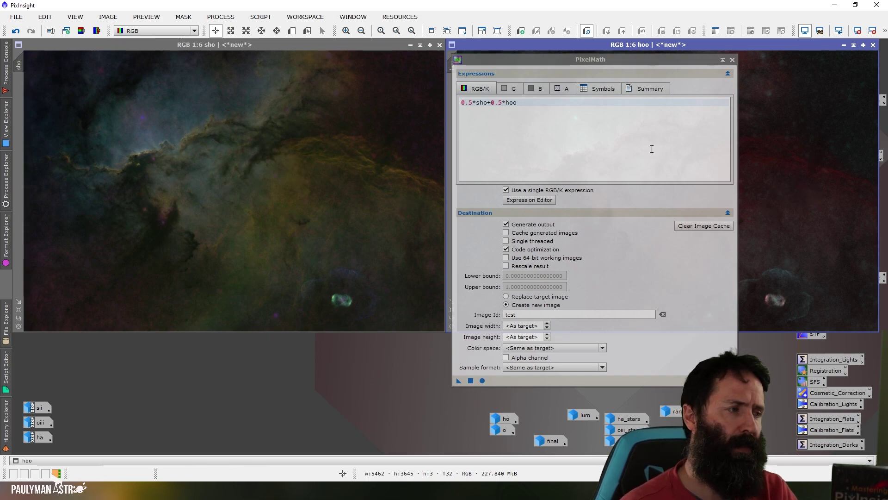
{"action": "left_click", "coordinate": [473, 103]}
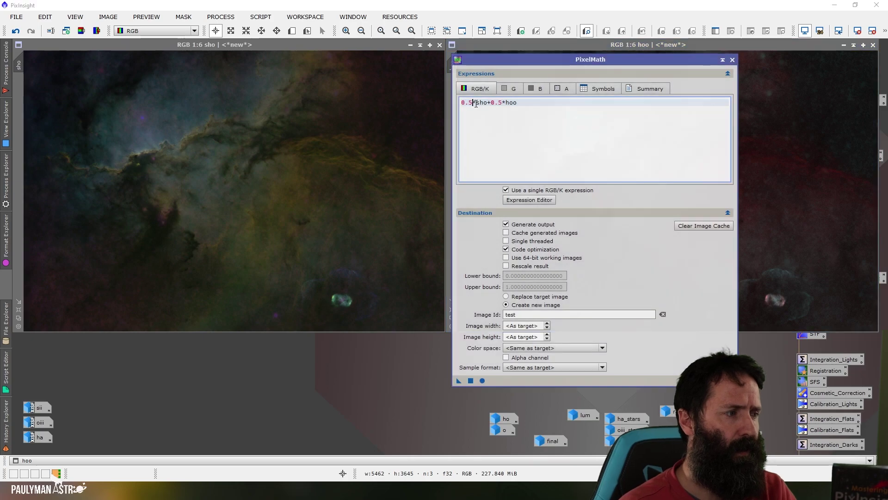
{"action": "key", "text": "BackSpace"}
{"action": "type", "text": "8"}
{"action": "key", "text": "Right"}
{"action": "key", "text": "Right"}
{"action": "key", "text": "Right"}
{"action": "key", "text": "Right"}
{"action": "key", "text": "Right"}
{"action": "key", "text": "Right"}
{"action": "key", "text": "Right"}
{"action": "key", "text": "Right"}
{"action": "key", "text": "BackSpace"}
{"action": "type", "text": "4"}
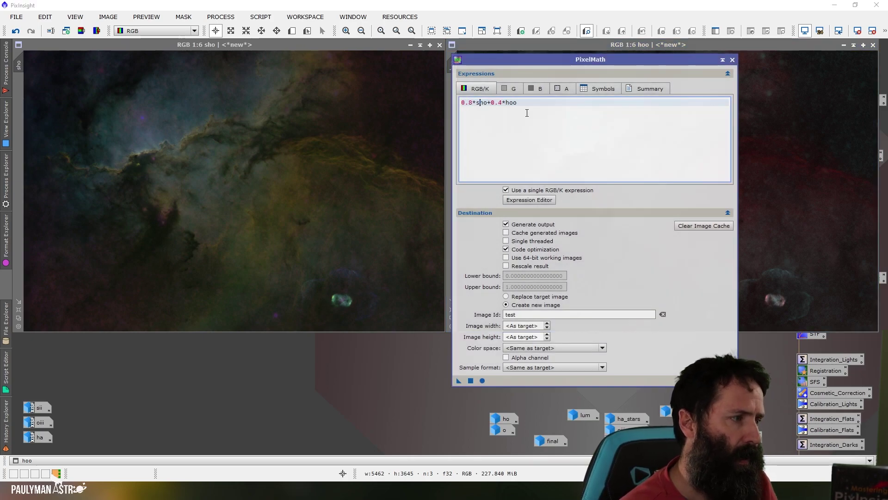
{"action": "key", "text": "BackSpace"}
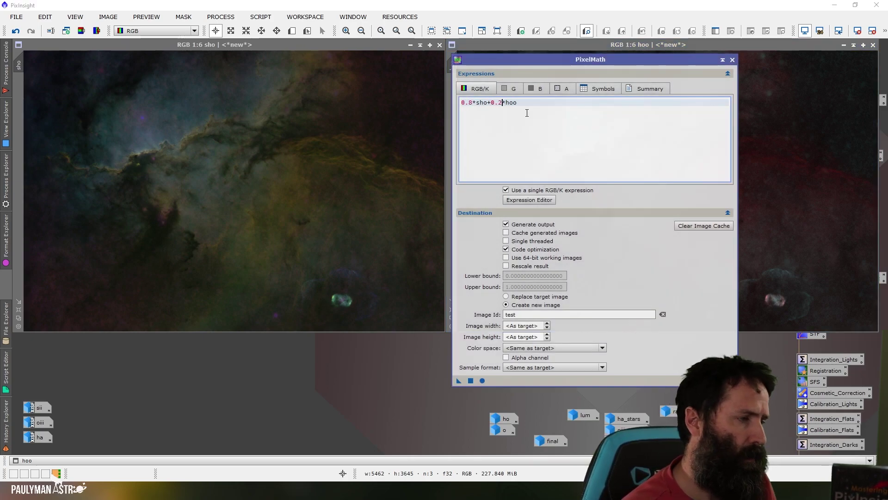
{"action": "type", "text": "2"}
Apply the 80/20 blend as a new test image, save PixelMath as a process icon, then close test
{"action": "left_click", "coordinate": [470, 381]}
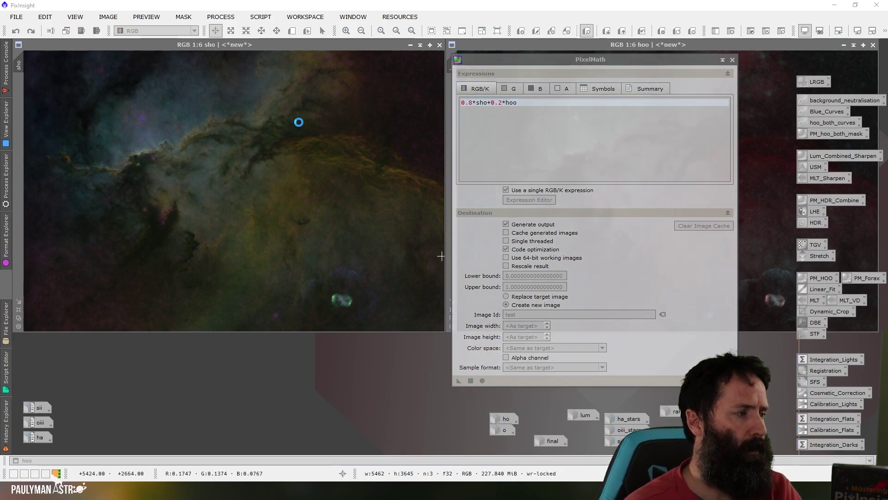
{"action": "left_click_drag", "start_coordinate": [388, 60], "coordinate": [213, 98]}
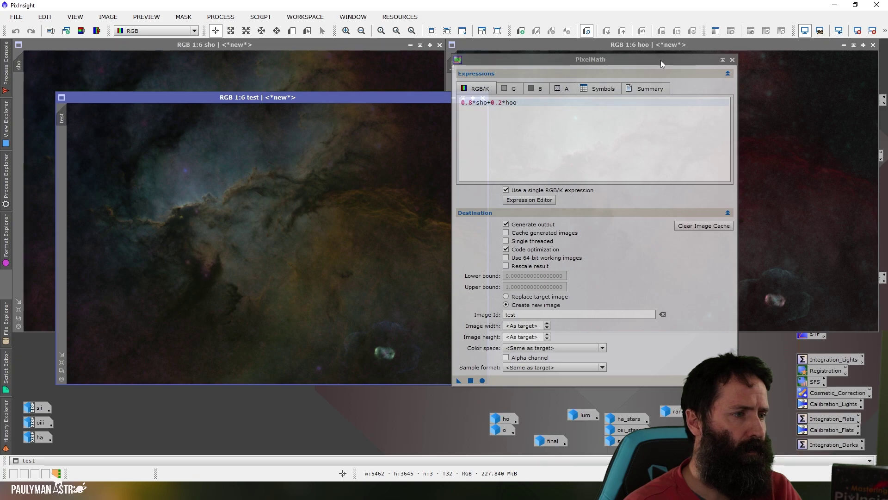
{"action": "left_click", "coordinate": [722, 60]}
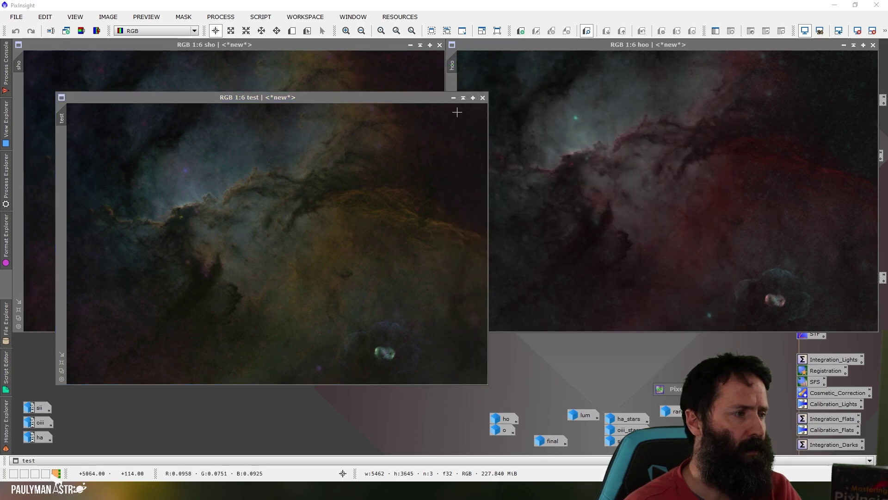
{"action": "left_click", "coordinate": [483, 97]}
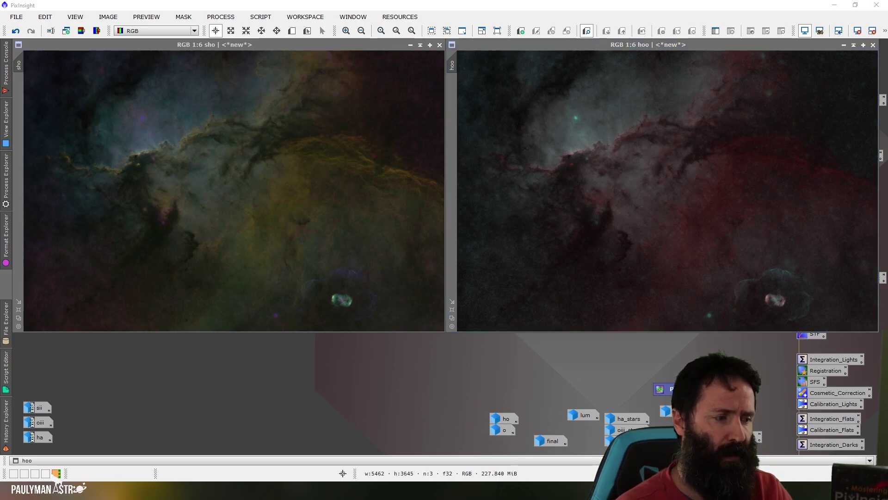
Reopen the saved 0.8*sho+0.2*hoo PixelMath icon and rewrite the expression as f*sho+~f*hoo
{"action": "double_click", "coordinate": [659, 389]}
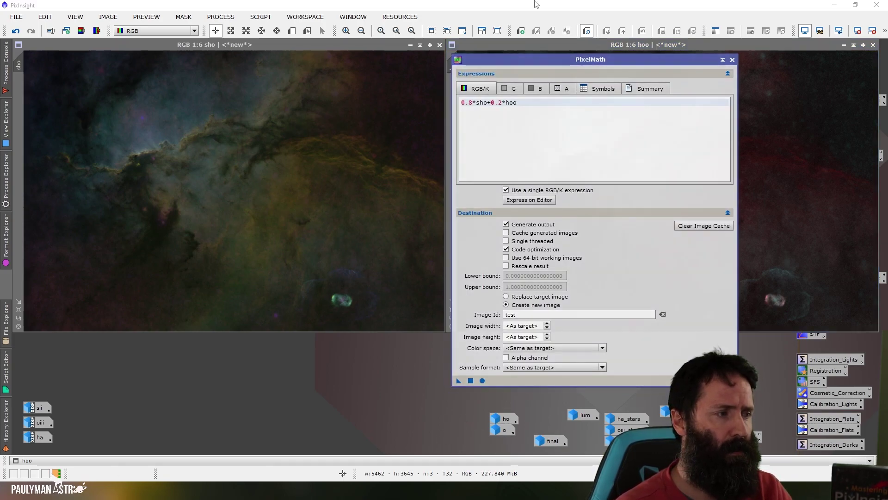
{"action": "left_click", "coordinate": [475, 102]}
{"action": "key", "text": "BackSpace"}
{"action": "key", "text": "BackSpace"}
{"action": "key", "text": "BackSpace"}
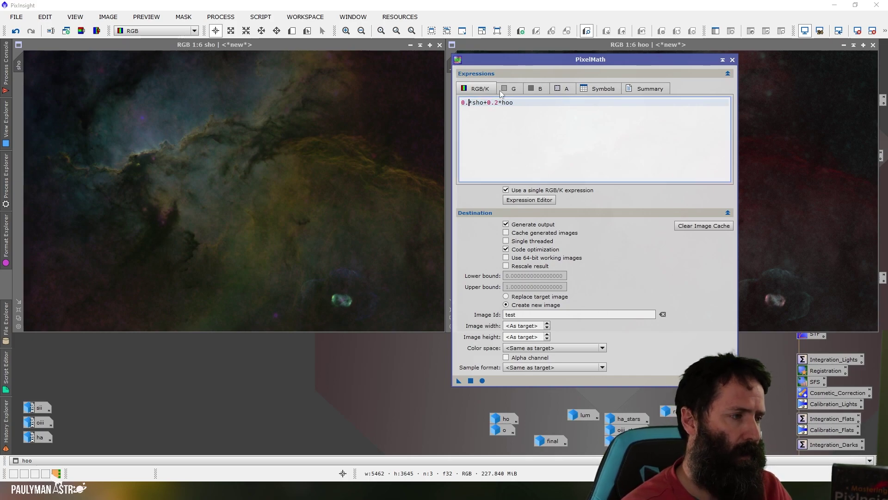
{"action": "type", "text": "f"}
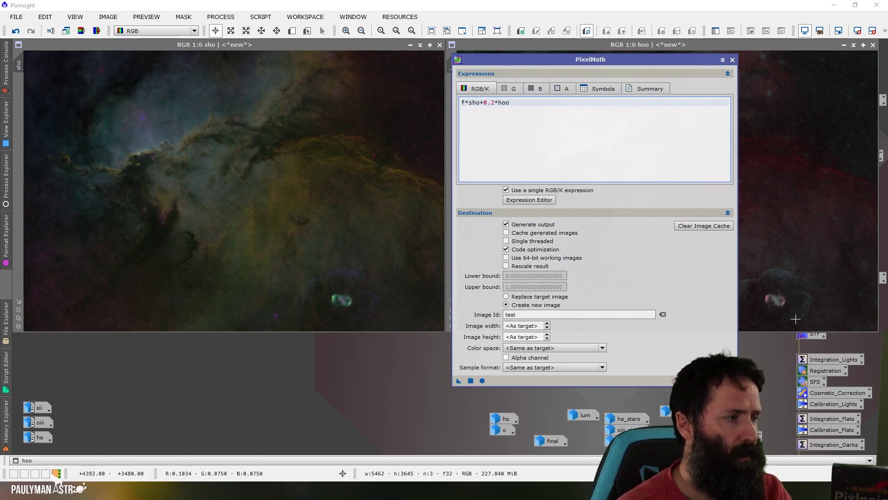
{"action": "left_click", "coordinate": [494, 102]}
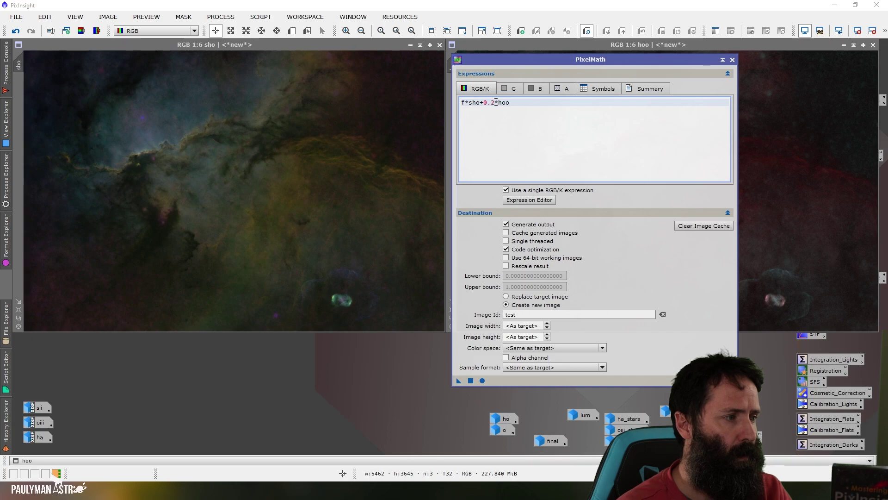
{"action": "key", "text": "BackSpace"}
{"action": "key", "text": "BackSpace"}
{"action": "key", "text": "BackSpace"}
{"action": "type", "text": "~f"}
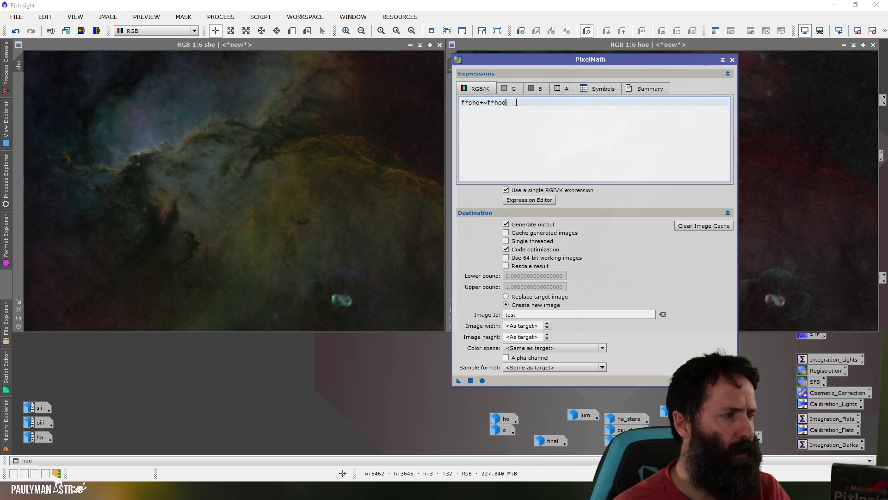
Generate the grayscale image o1 from oiii^~oiii with Image Id o and Grayscale colour space
{"action": "left_click_drag", "start_coordinate": [516, 102], "coordinate": [462, 102]}
{"action": "key", "text": "Delete"}
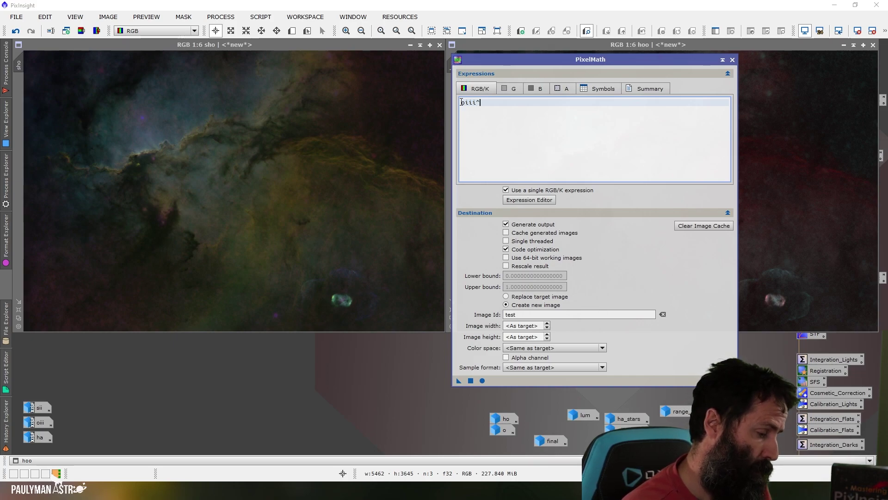
{"action": "type", "text": "^~oiii"}
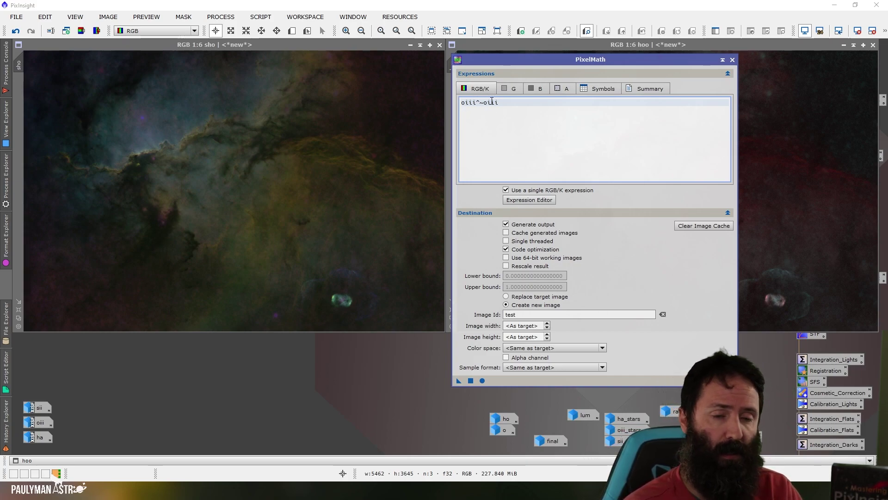
{"action": "left_click", "coordinate": [509, 314]}
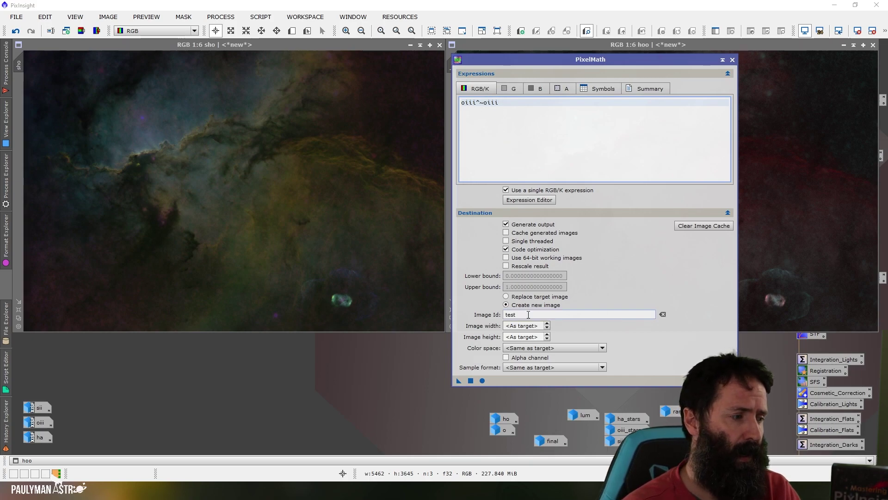
{"action": "double_click", "coordinate": [509, 314]}
{"action": "key", "text": "BackSpace"}
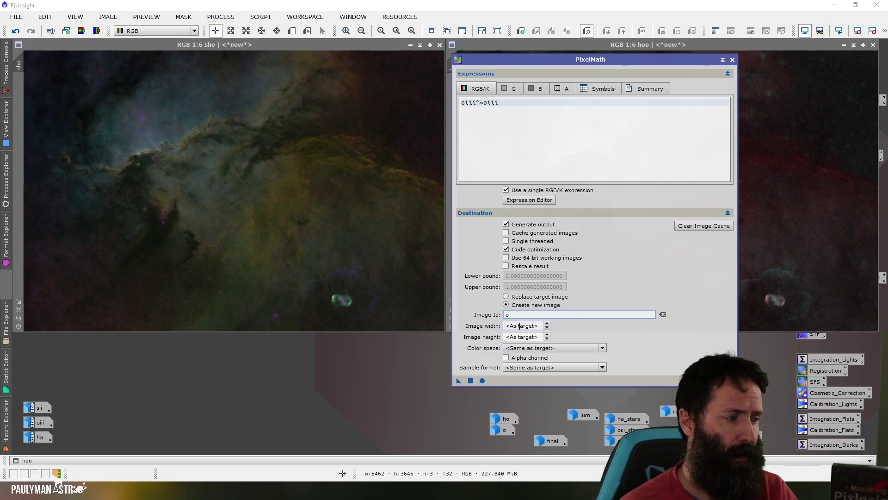
{"action": "left_click", "coordinate": [526, 347]}
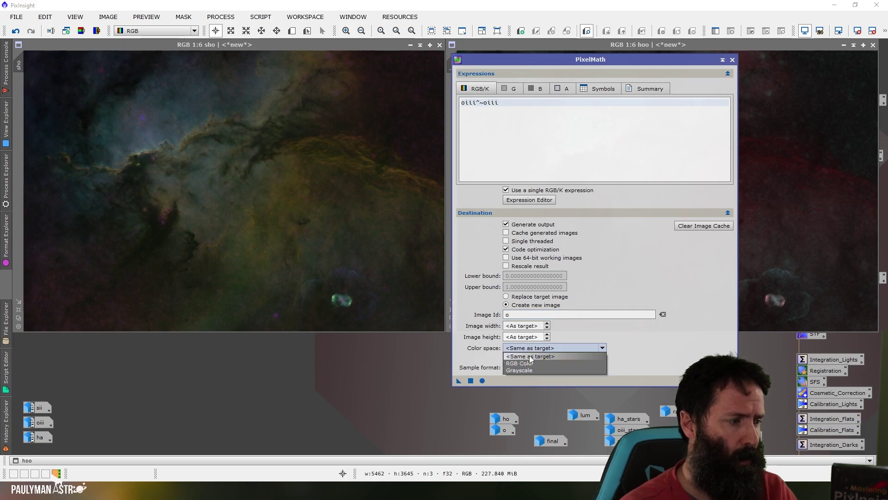
{"action": "left_click", "coordinate": [531, 370]}
{"action": "left_click", "coordinate": [470, 381]}
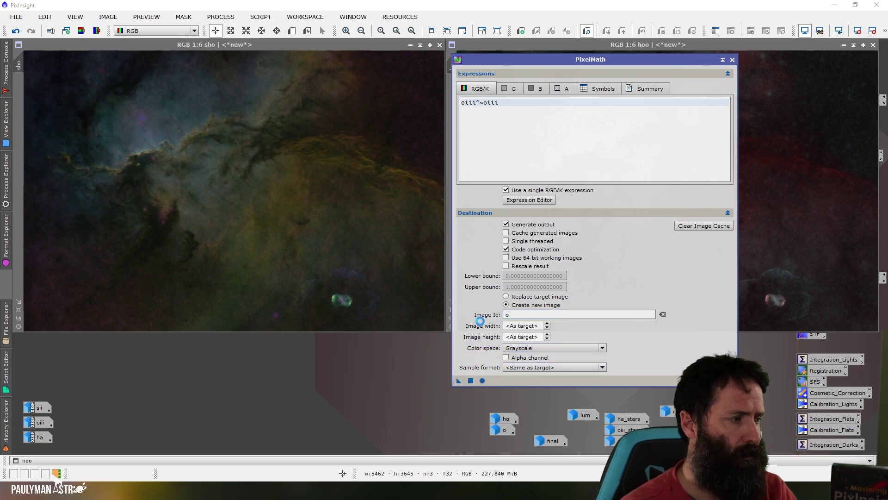
Close PixelMath, place o1 beside sho, and compare it against the original oiii before minimizing oiii
{"action": "left_click", "coordinate": [733, 60]}
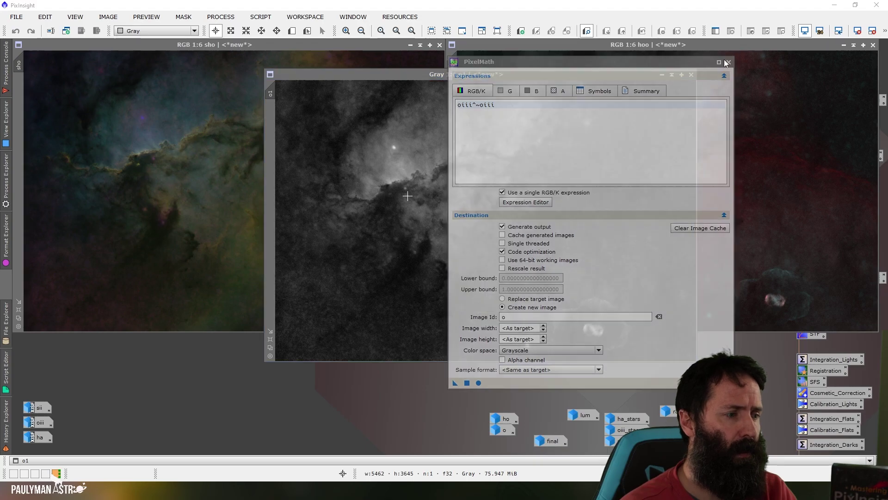
{"action": "left_click_drag", "start_coordinate": [475, 73], "coordinate": [655, 46]}
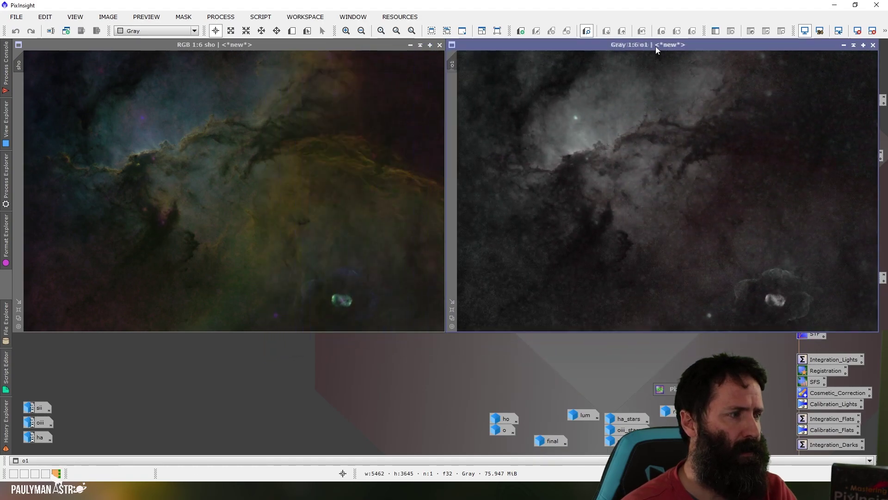
{"action": "double_click", "coordinate": [41, 423]}
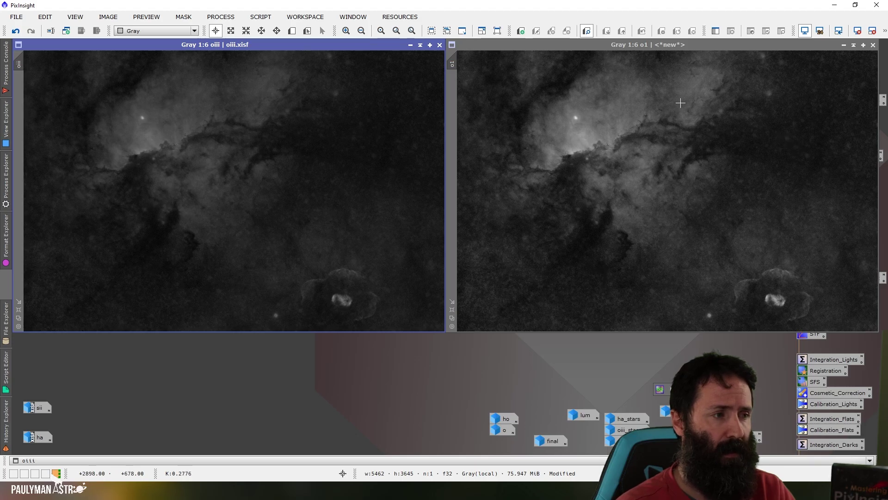
{"action": "left_click", "coordinate": [409, 44]}
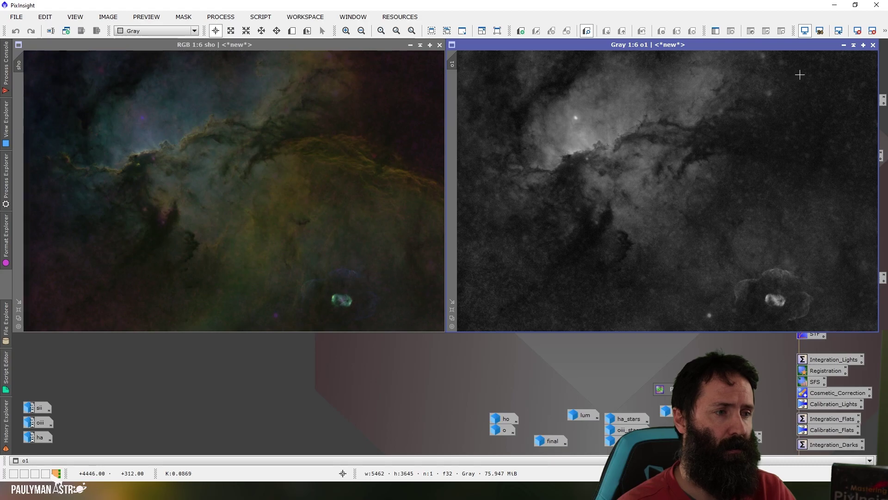
Minimize o1 to an icon and change the PixelMath expression to (ha*oiii)^~(ha*oiii)
{"action": "left_click", "coordinate": [844, 46]}
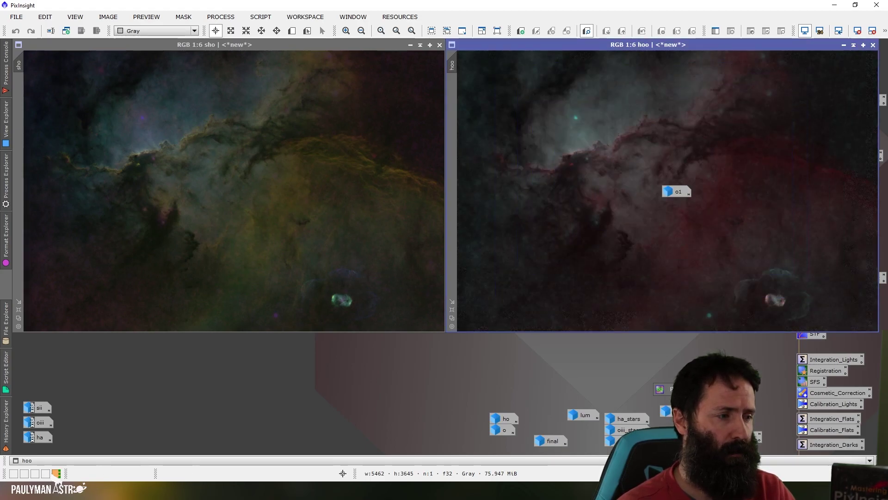
{"action": "left_click_drag", "start_coordinate": [445, 425], "coordinate": [440, 436]}
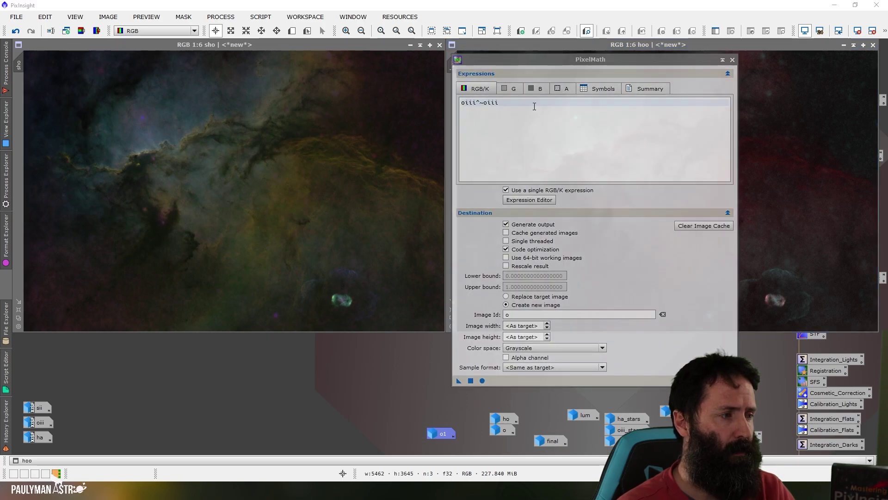
{"action": "left_click_drag", "start_coordinate": [509, 103], "coordinate": [459, 106]}
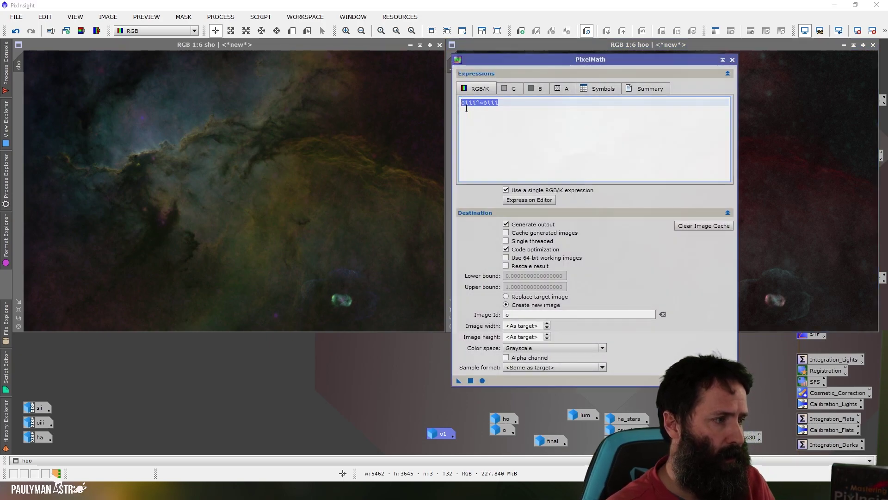
{"action": "left_click", "coordinate": [463, 107]}
{"action": "type", "text": "(ha*"}
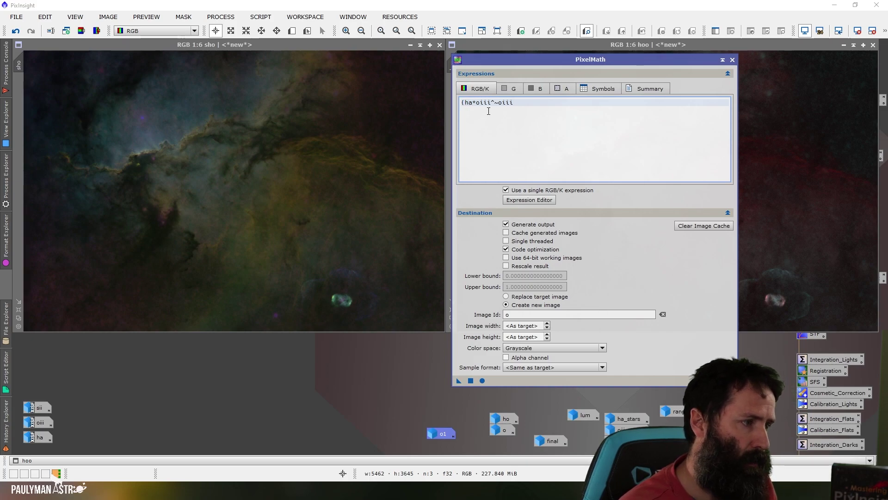
{"action": "type", "text": ")"}
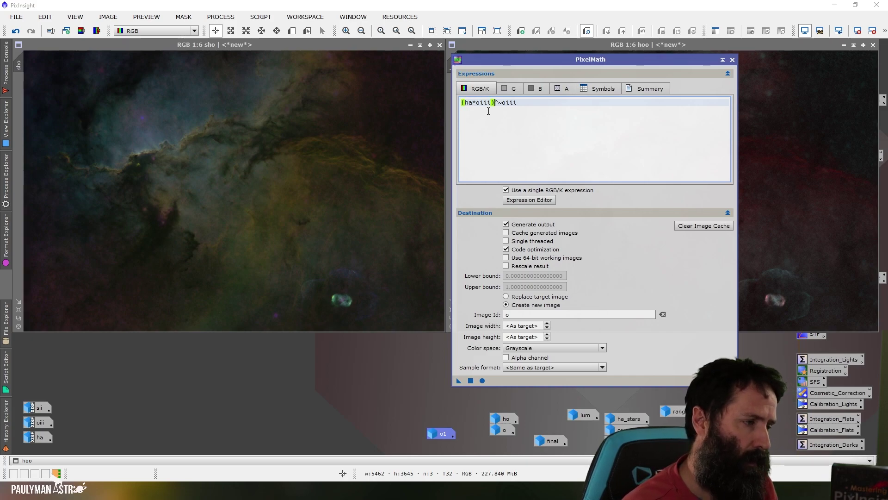
{"action": "type", "text": "("}
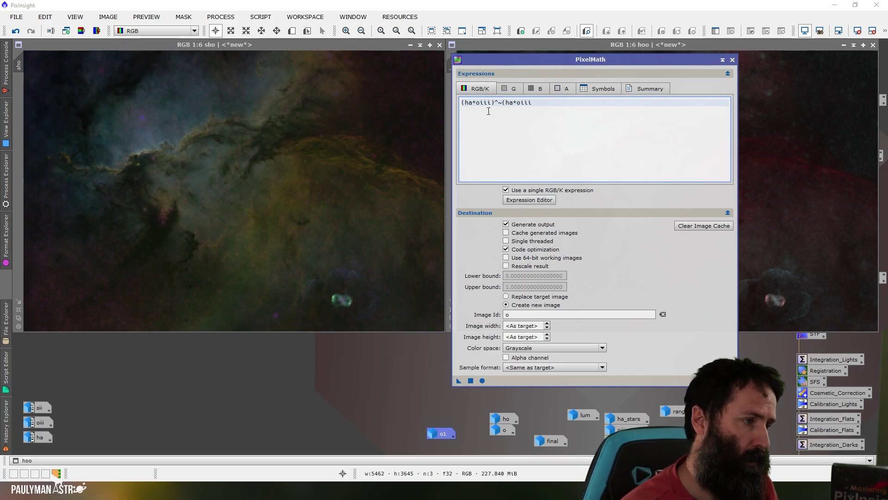
{"action": "type", "text": ")"}
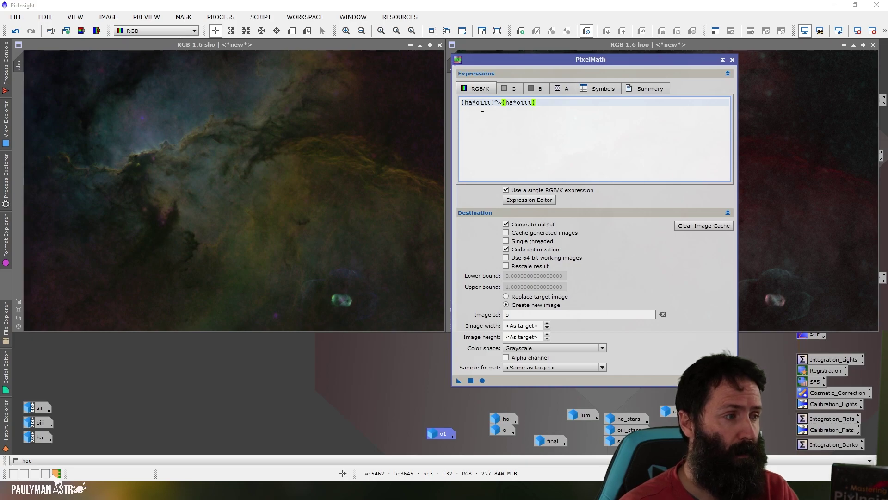
Set the output Image Id to ho1 and apply to create the grayscale ho1 image
{"action": "double_click", "coordinate": [509, 314]}
{"action": "type", "text": "b"}
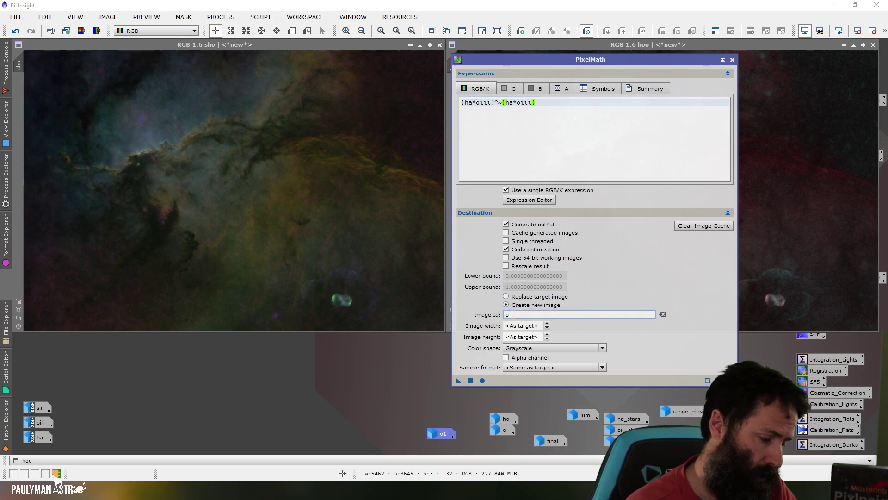
{"action": "key", "text": "BackSpace"}
{"action": "type", "text": "h"}
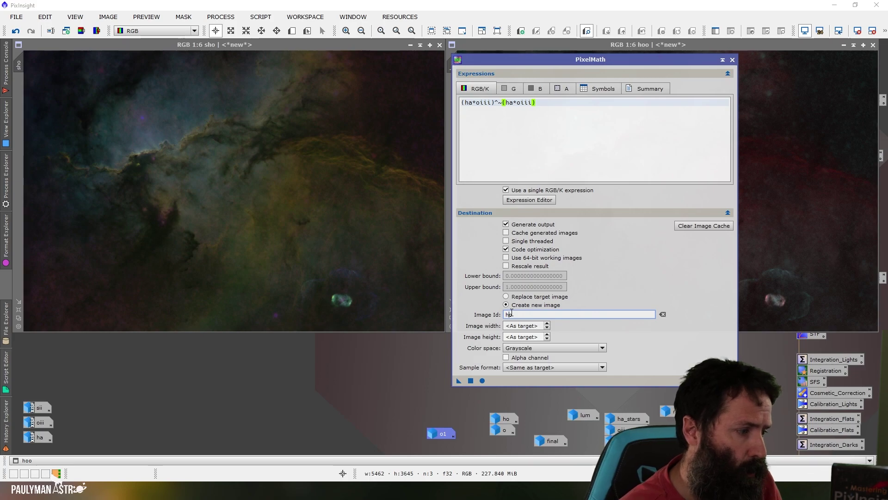
{"action": "type", "text": "o1"}
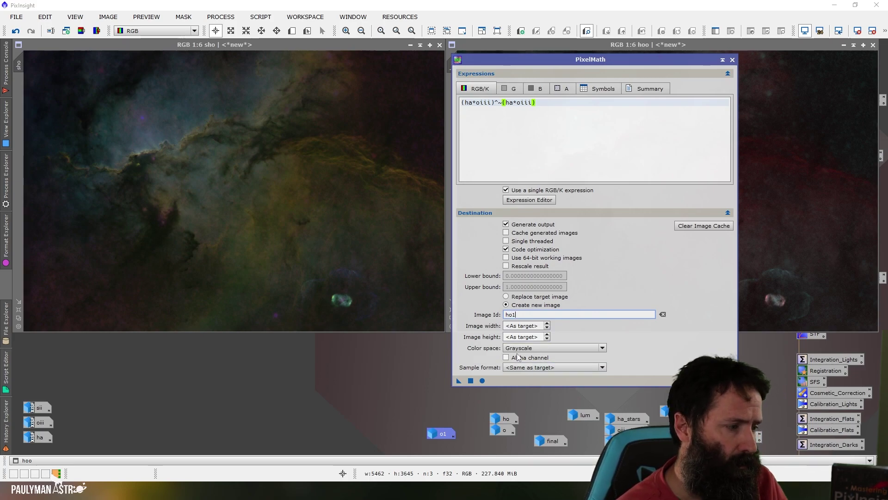
{"action": "left_click", "coordinate": [470, 380]}
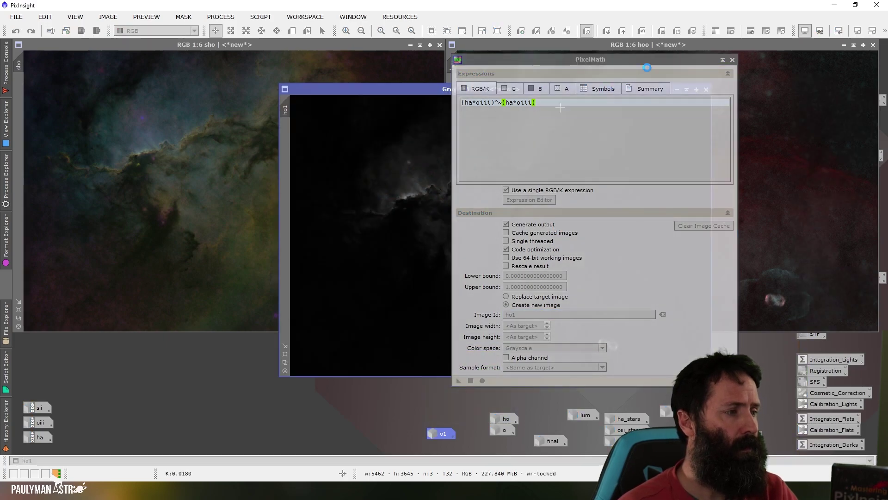
Close PixelMath, minimize ho1 with its icon just above o1, and reopen the PixelMath icon
{"action": "left_click", "coordinate": [732, 59]}
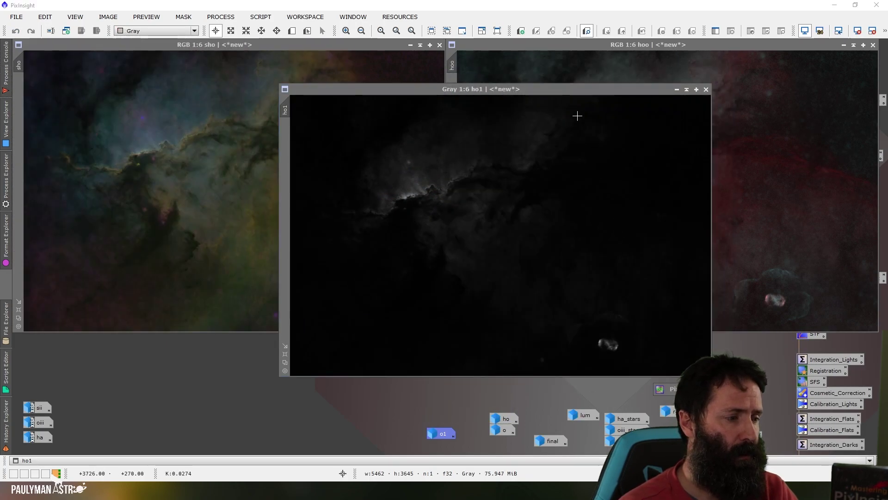
{"action": "left_click_drag", "start_coordinate": [546, 90], "coordinate": [412, 56]}
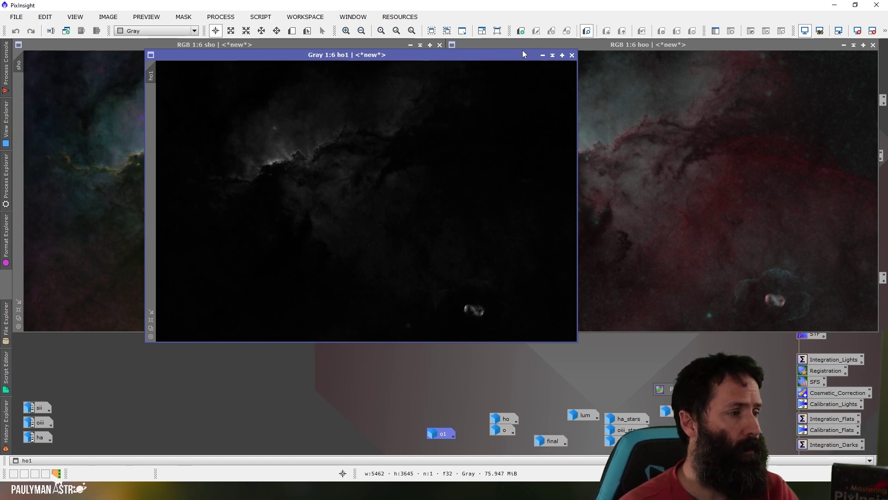
{"action": "left_click", "coordinate": [542, 55]}
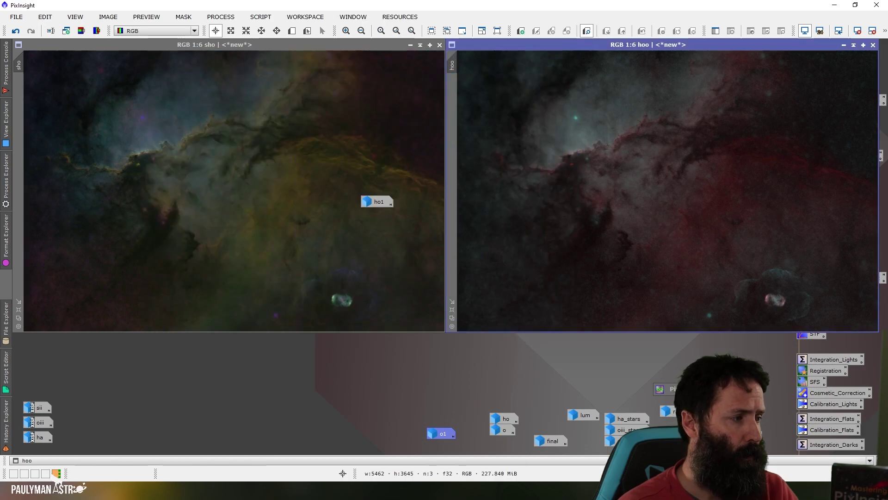
{"action": "left_click_drag", "start_coordinate": [377, 202], "coordinate": [436, 377]}
{"action": "left_click_drag", "start_coordinate": [447, 411], "coordinate": [444, 425]}
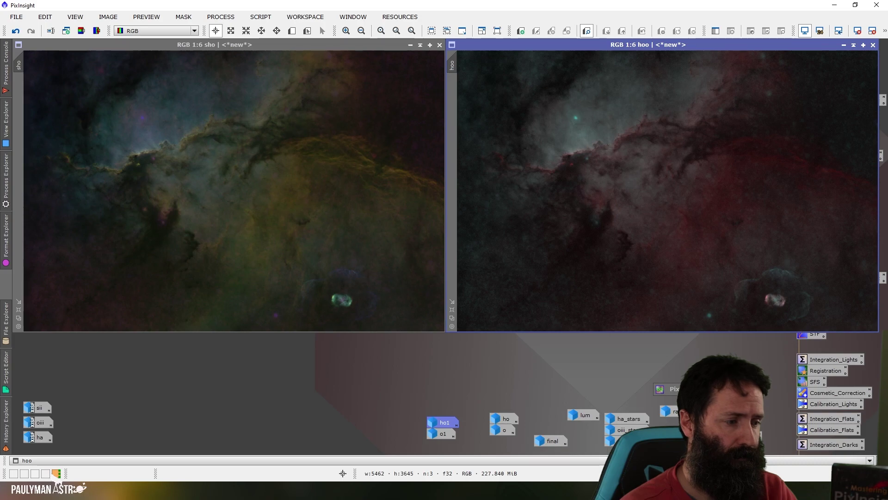
{"action": "double_click", "coordinate": [666, 388]}
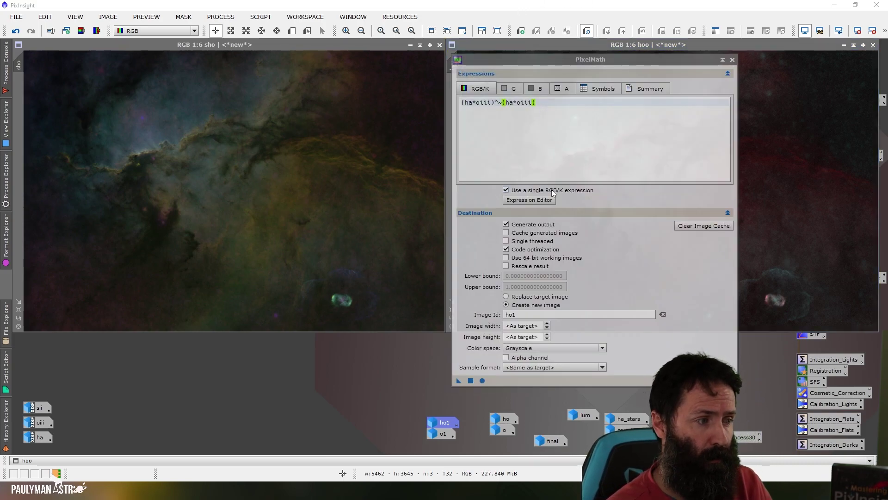
Switch PixelMath to separate RGB expressions and write o1*sii+~o1*ha for red, with o1 restored
{"action": "left_click", "coordinate": [507, 189]}
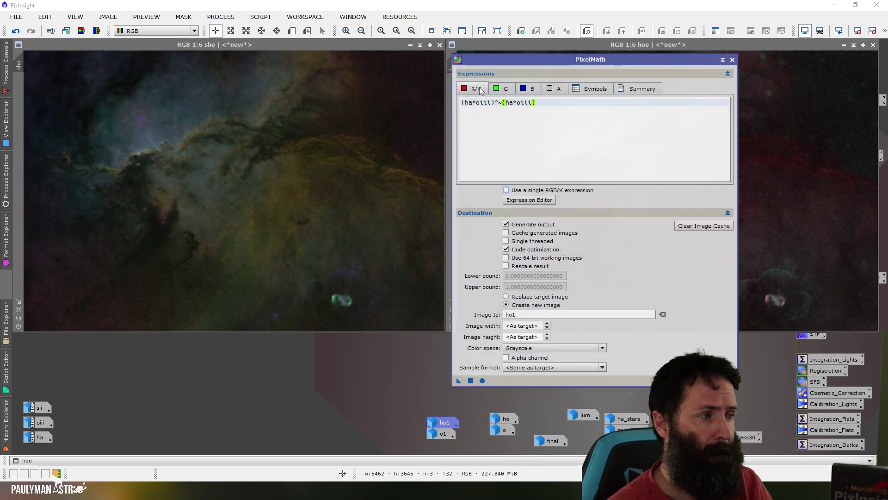
{"action": "left_click_drag", "start_coordinate": [543, 105], "coordinate": [482, 98]}
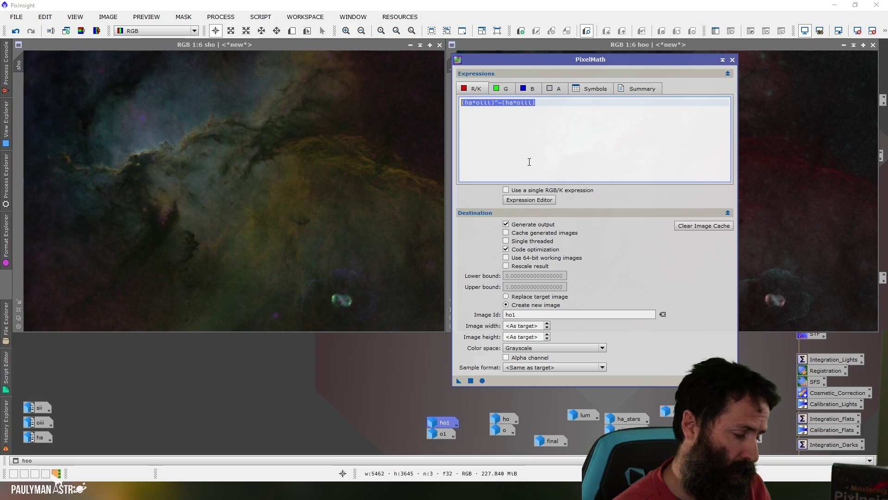
{"action": "type", "text": "o1*sii"}
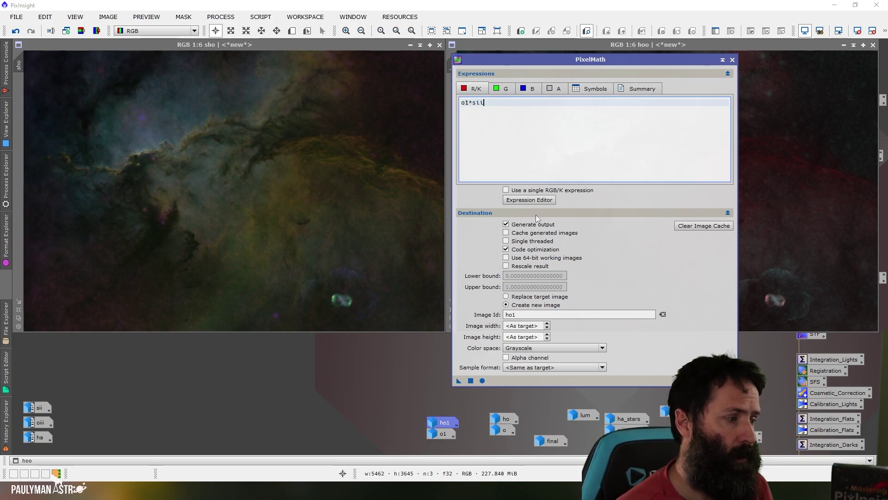
{"action": "double_click", "coordinate": [443, 434]}
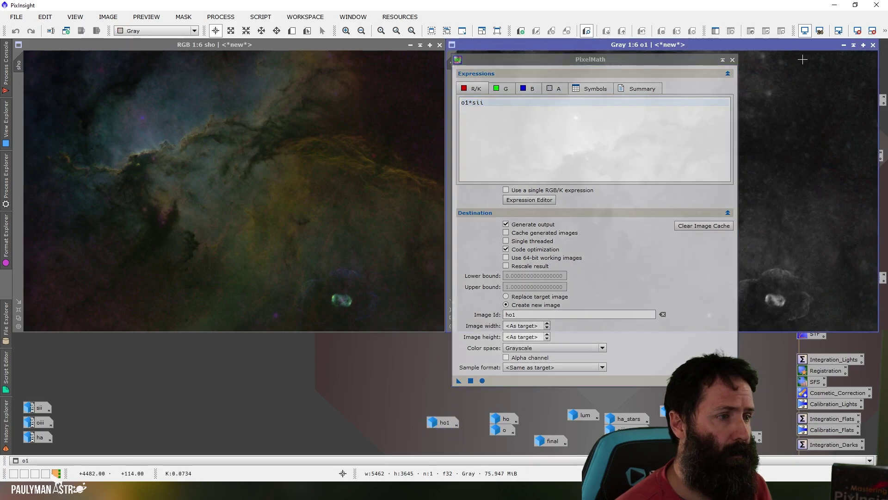
{"action": "left_click_drag", "start_coordinate": [786, 45], "coordinate": [357, 49]}
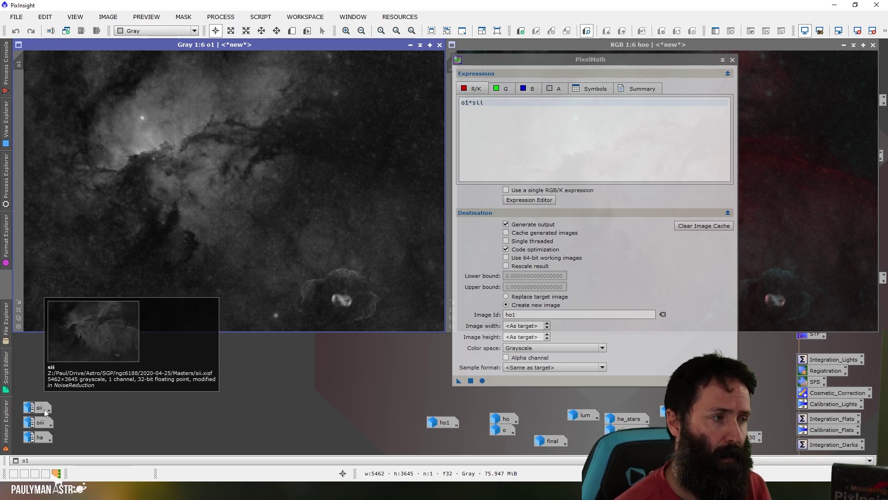
{"action": "left_click", "coordinate": [505, 103]}
{"action": "type", "text": "+"}
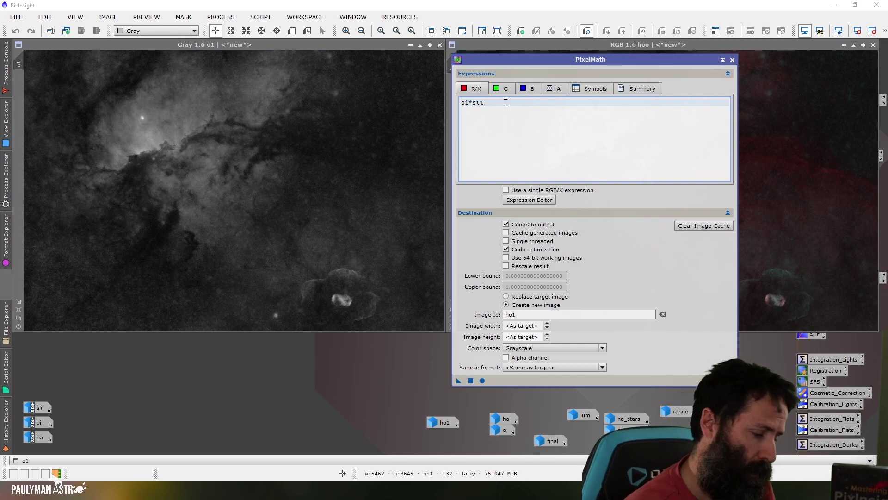
{"action": "type", "text": "~o"}
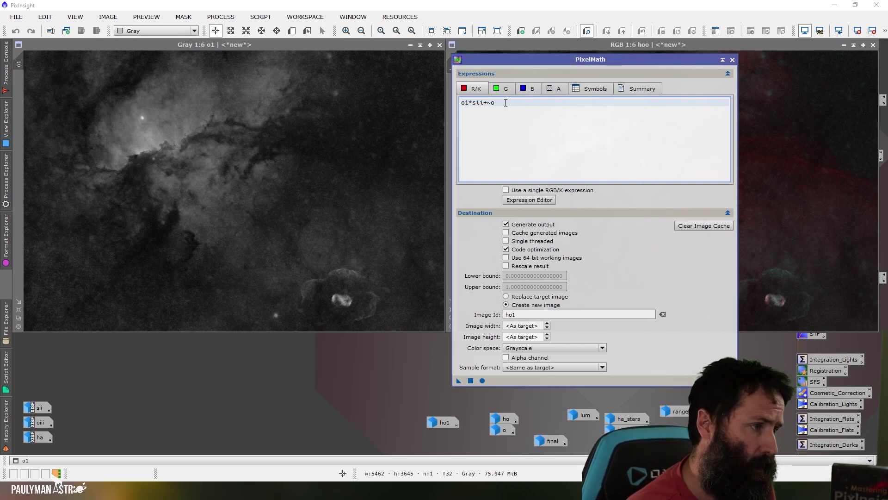
{"action": "type", "text": "1*ha"}
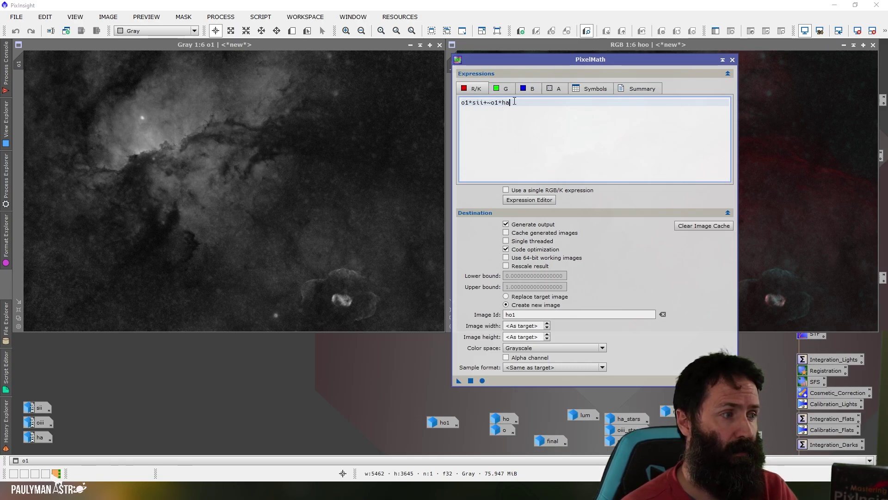
Minimize o1 and enter ho1*ha+~ho1*oiii as the green-channel expression
{"action": "left_click", "coordinate": [411, 47]}
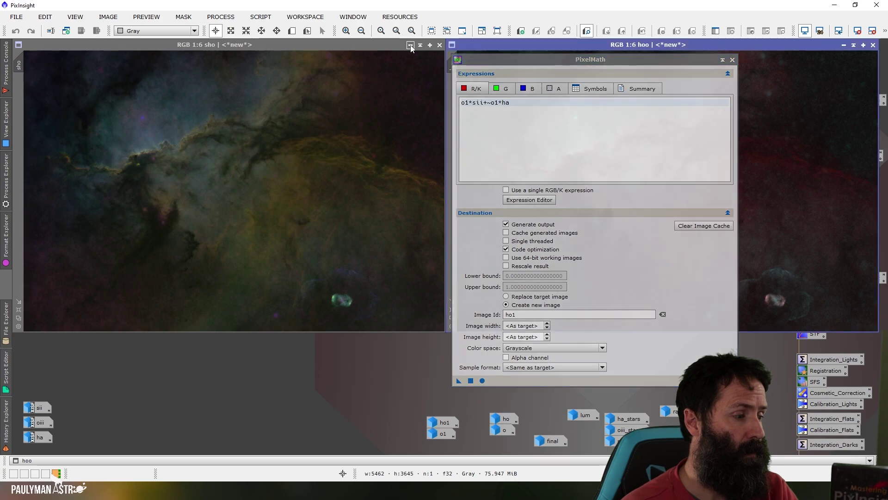
{"action": "left_click", "coordinate": [508, 90]}
{"action": "type", "text": "ho"}
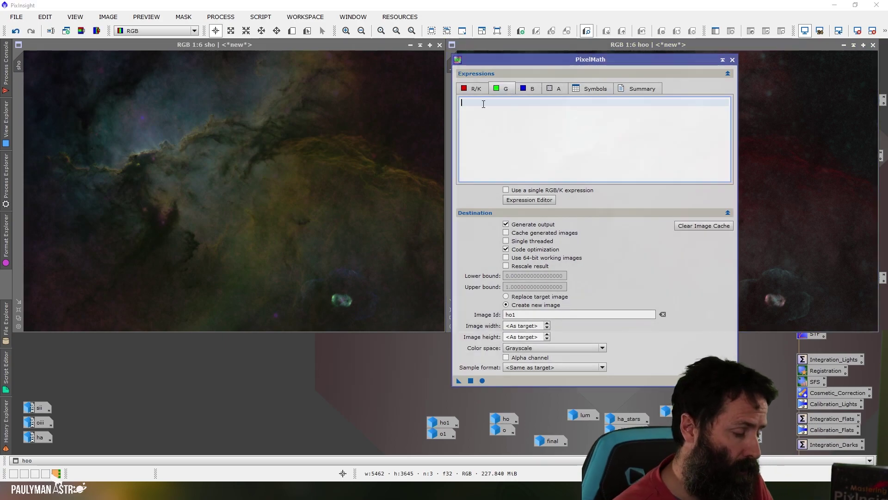
{"action": "type", "text": "1"}
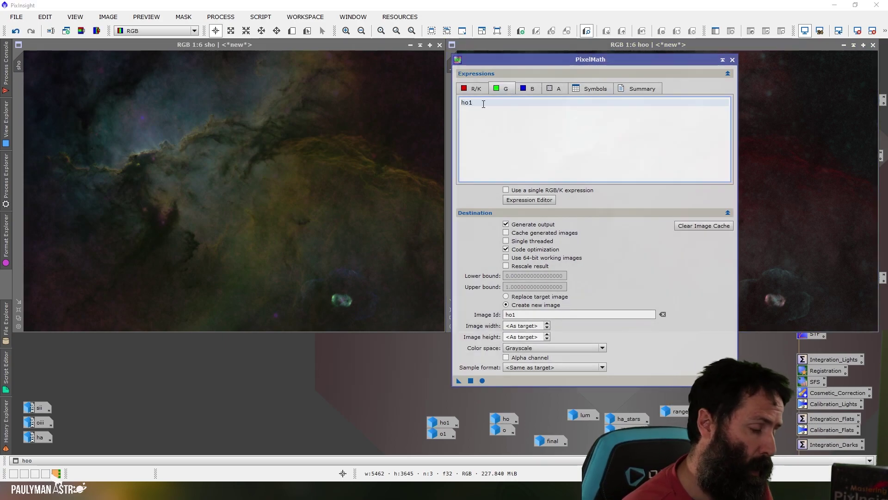
{"action": "type", "text": "*ha"}
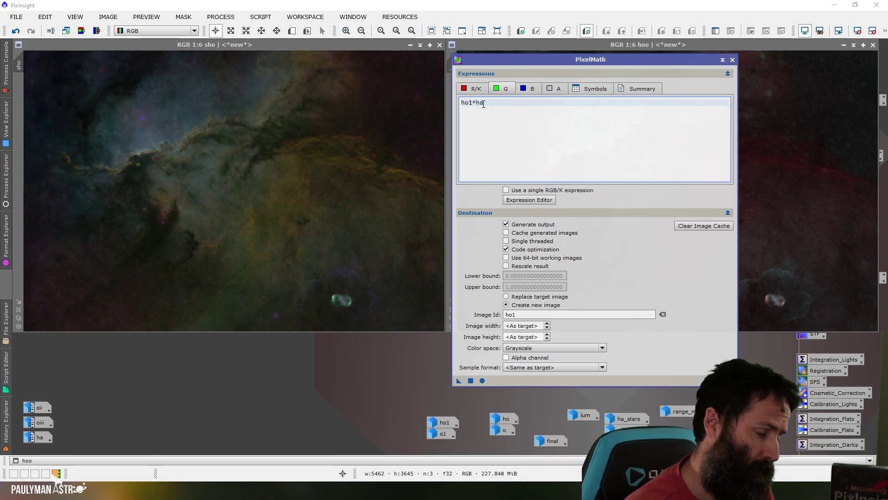
{"action": "type", "text": "_sho"}
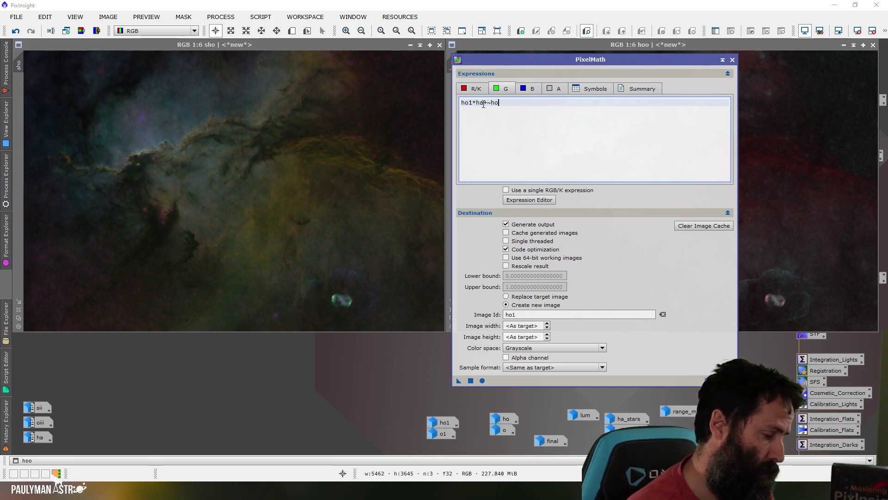
{"action": "type", "text": "1*oiii"}
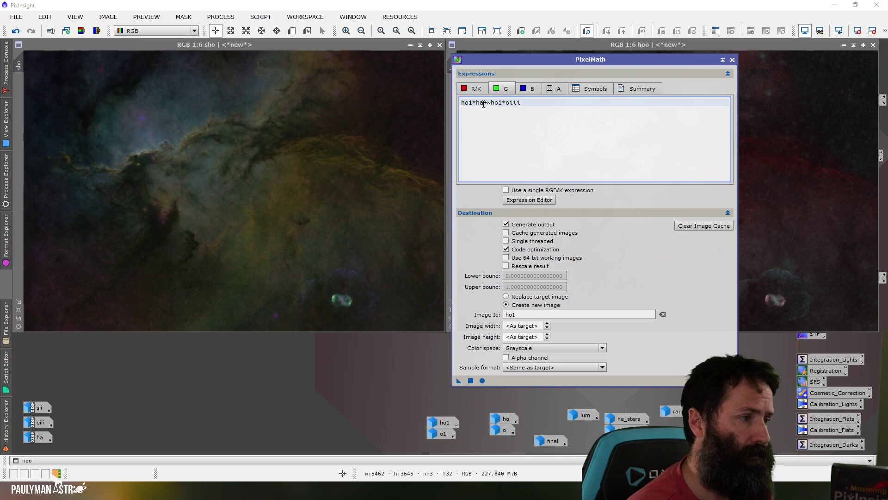
Bring up the ho1 image at the top-left and set the blue-channel expression to oiii
{"action": "double_click", "coordinate": [446, 422]}
{"action": "left_click_drag", "start_coordinate": [372, 52], "coordinate": [241, 43]}
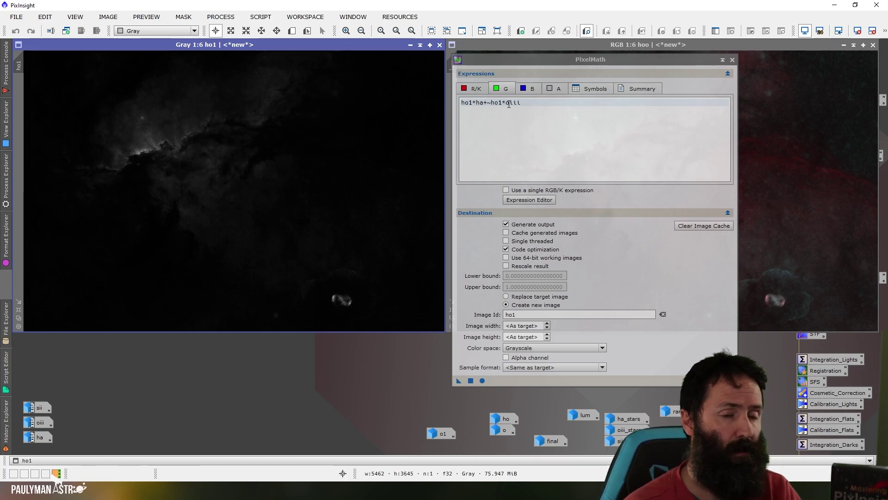
{"action": "left_click", "coordinate": [528, 88]}
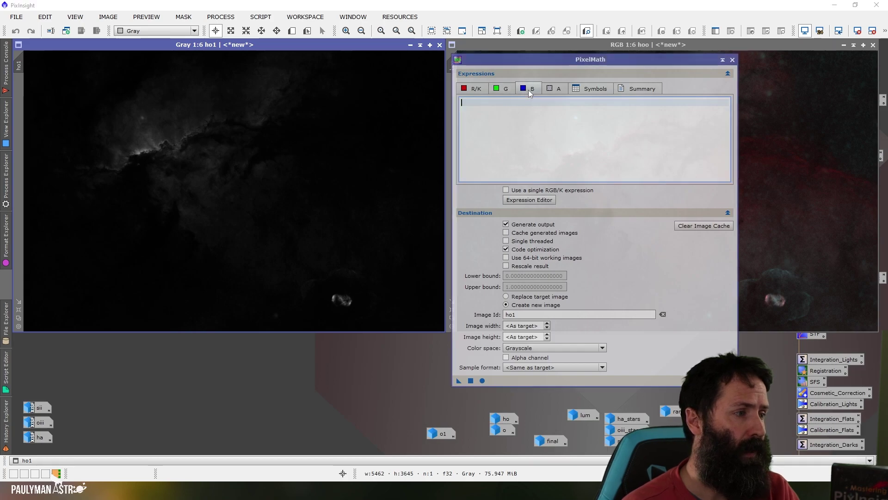
{"action": "left_click", "coordinate": [474, 109]}
{"action": "type", "text": "oiii"}
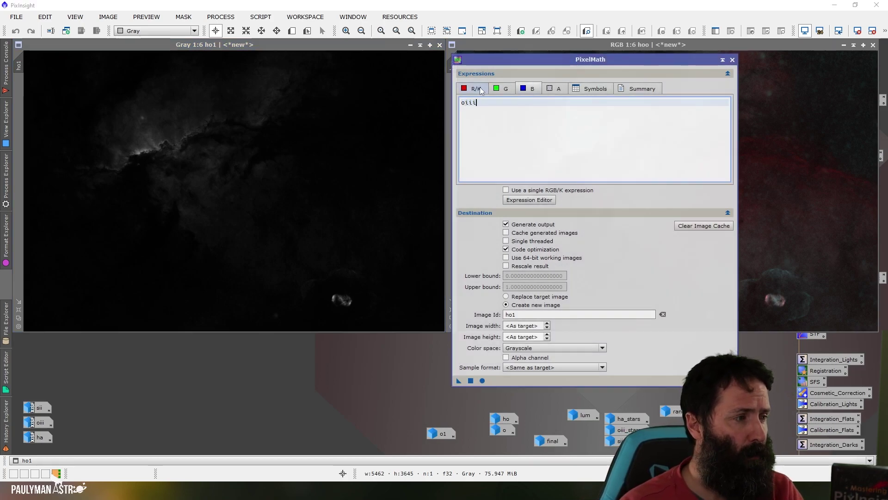
Review the red, green and blue channel expressions twice to confirm them
{"action": "left_click", "coordinate": [480, 89]}
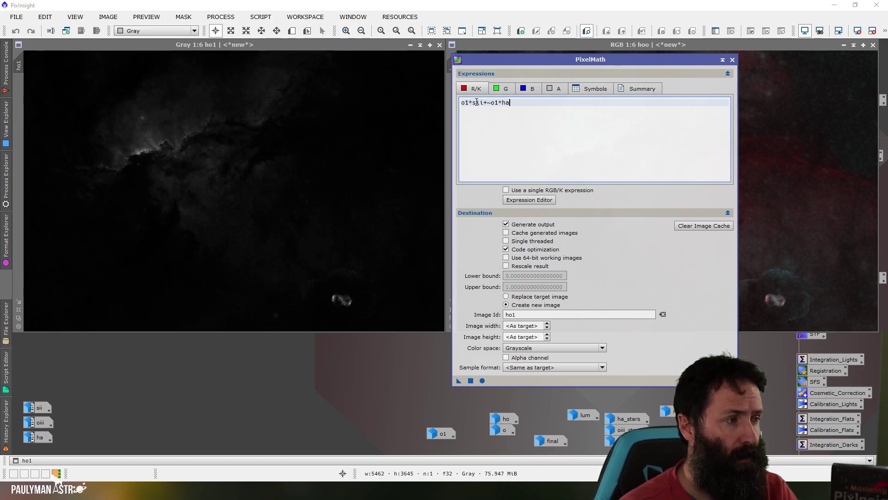
{"action": "left_click", "coordinate": [503, 89]}
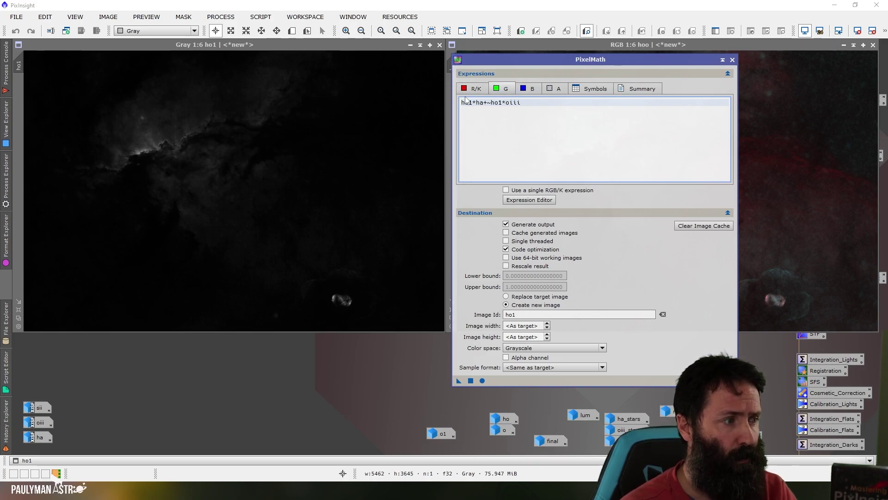
{"action": "left_click", "coordinate": [527, 88]}
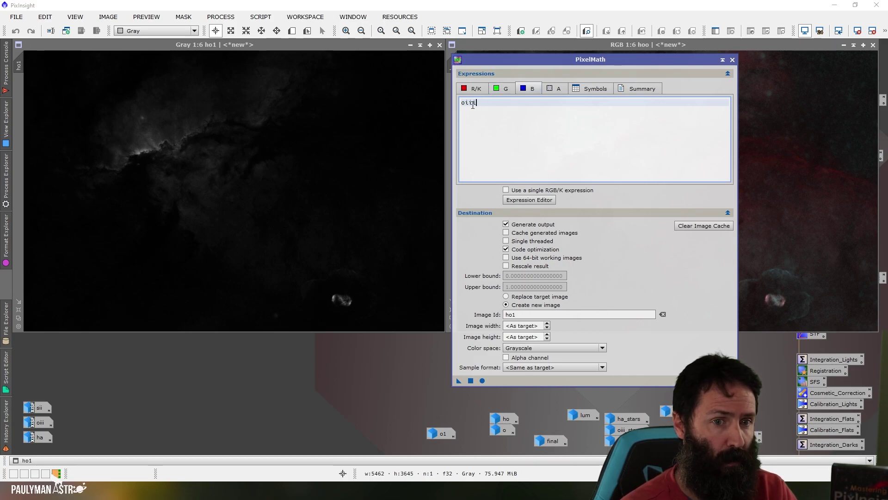
{"action": "left_click", "coordinate": [473, 89]}
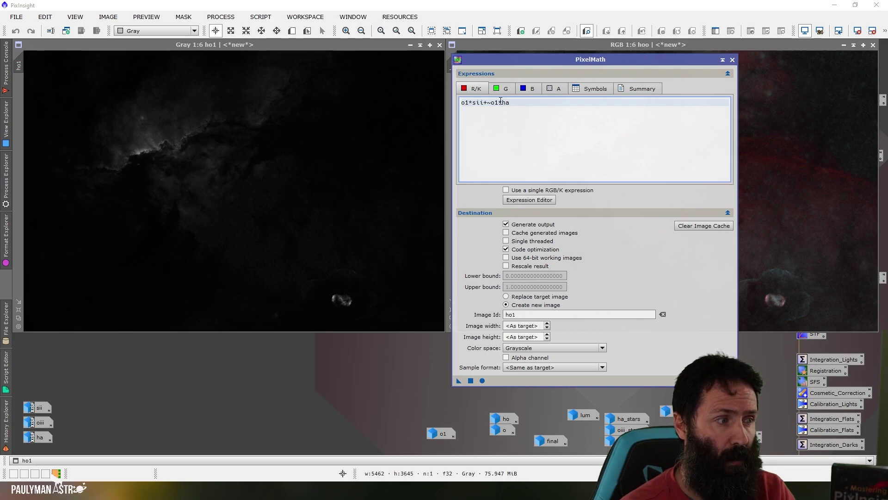
{"action": "left_click", "coordinate": [505, 89]}
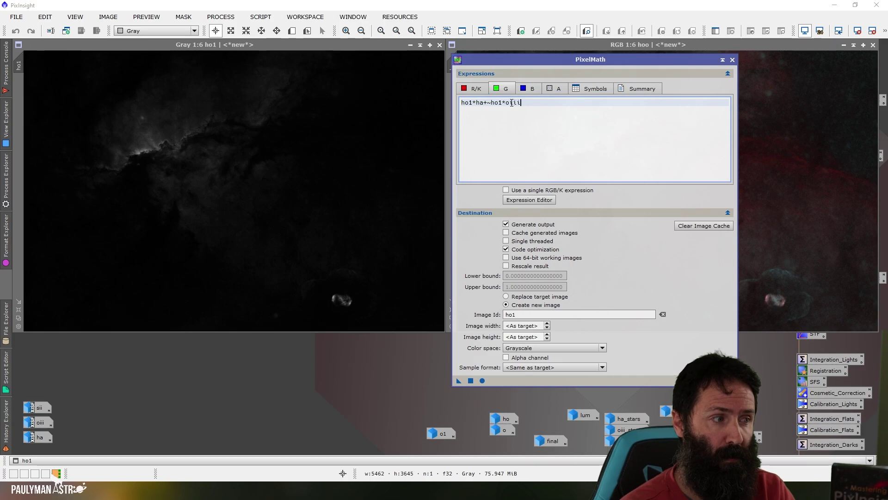
{"action": "left_click", "coordinate": [526, 89]}
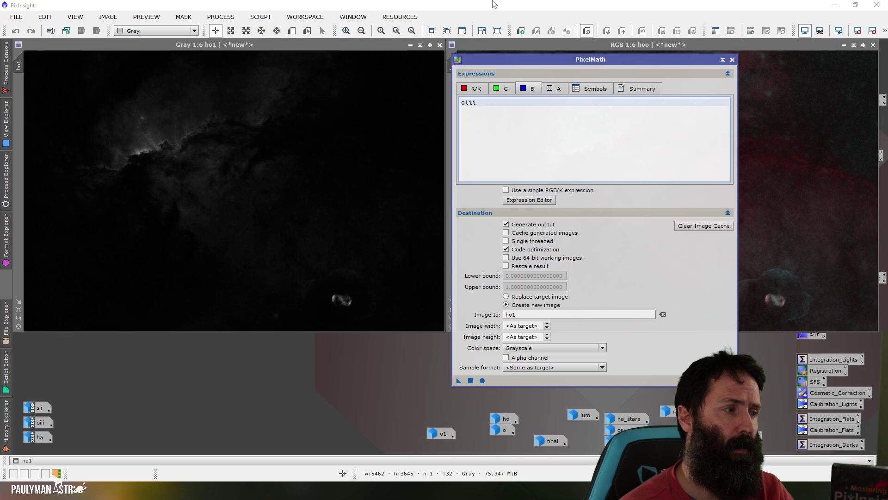
Name the output image forax, set Color space to RGB Color, and apply PixelMath globally
{"action": "left_click", "coordinate": [478, 91]}
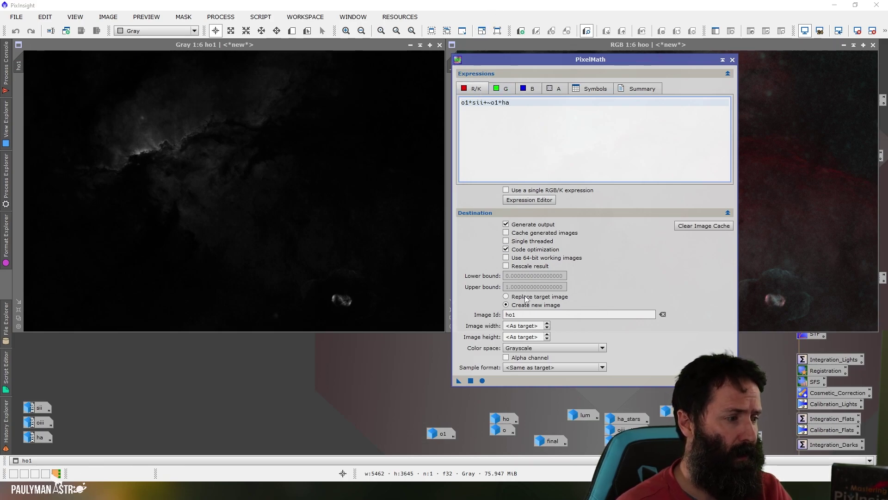
{"action": "double_click", "coordinate": [529, 314]}
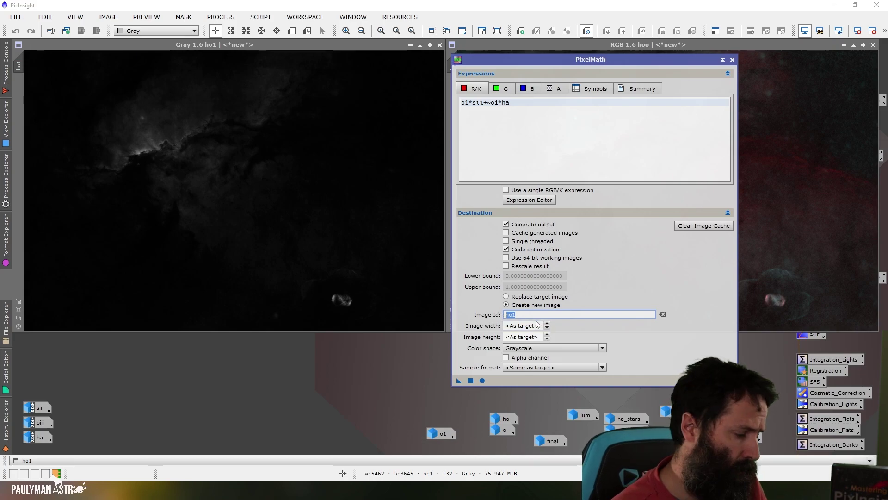
{"action": "type", "text": "forax"}
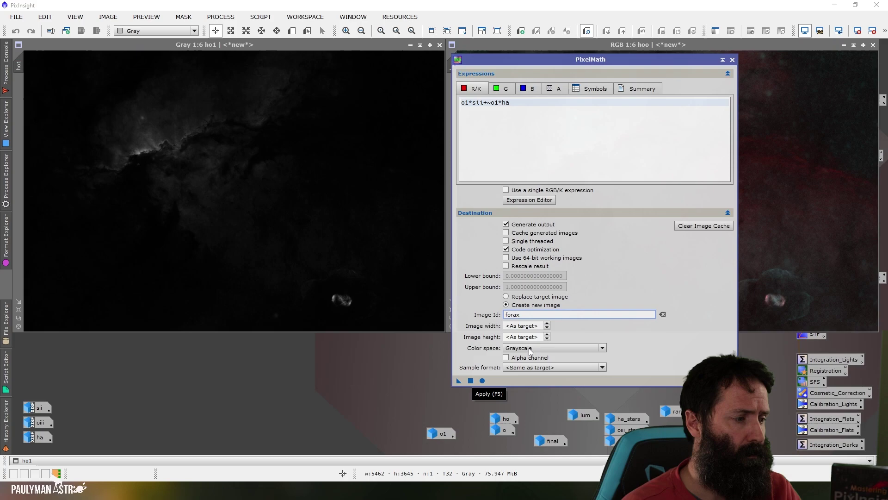
{"action": "left_click", "coordinate": [536, 347]}
{"action": "left_click", "coordinate": [530, 362]}
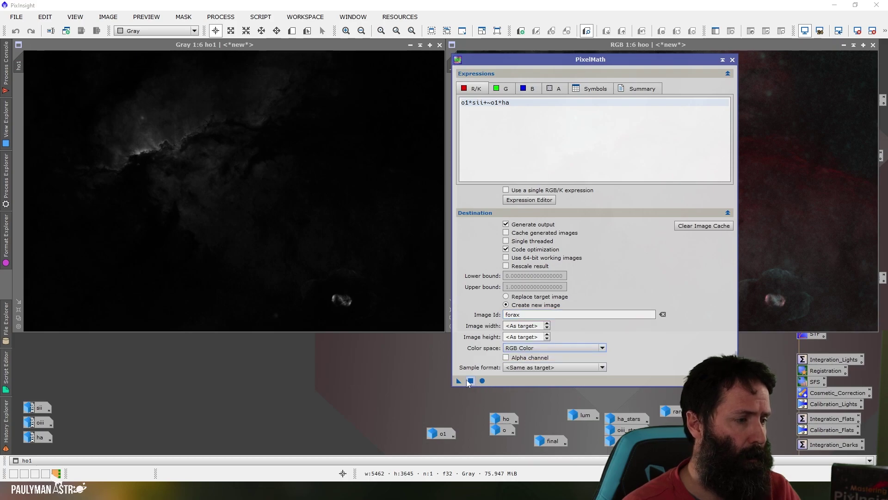
{"action": "left_click", "coordinate": [470, 381]}
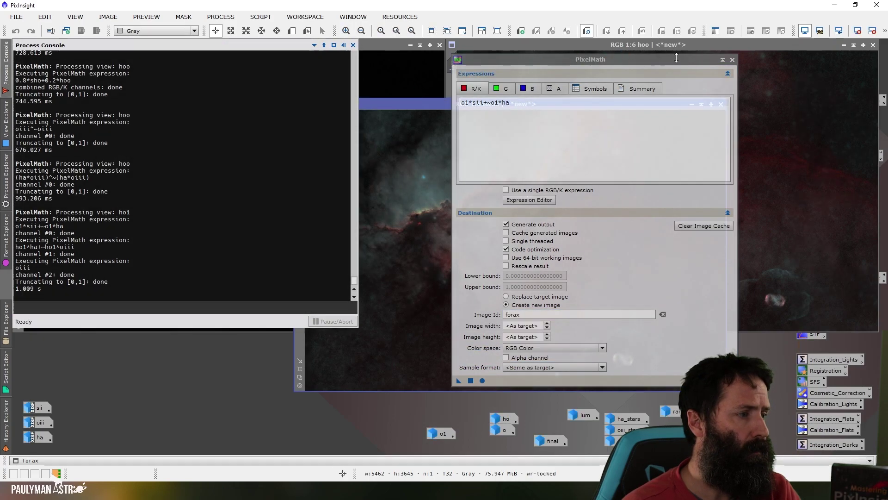
Shade PixelMath, iconize ho1, and move the forax window to the top-left beside hoo
{"action": "left_click", "coordinate": [722, 60]}
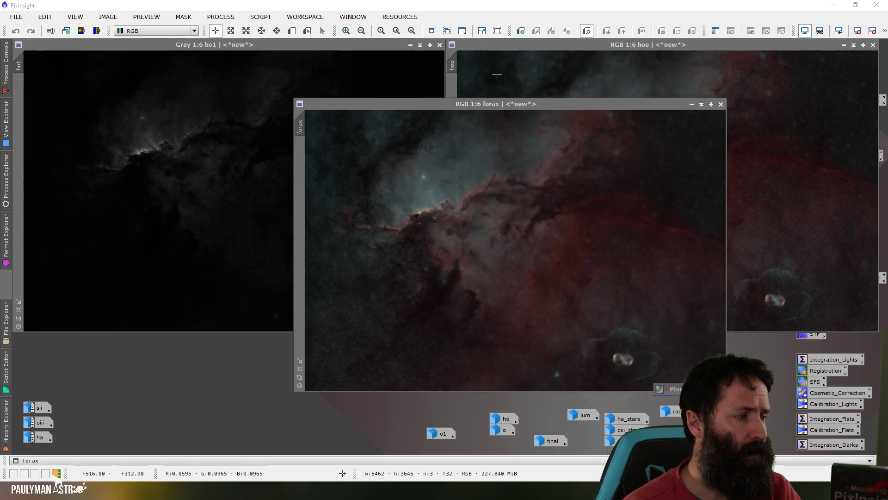
{"action": "left_click", "coordinate": [410, 46]}
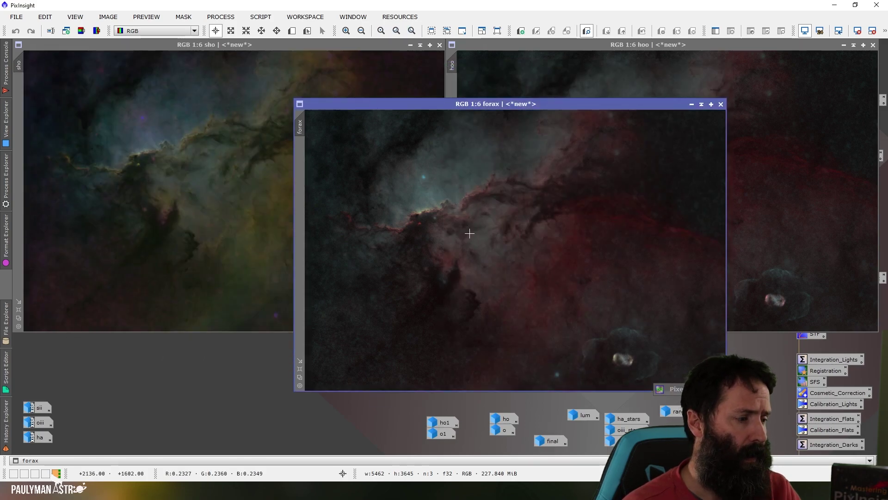
{"action": "left_click_drag", "start_coordinate": [536, 110], "coordinate": [257, 47]}
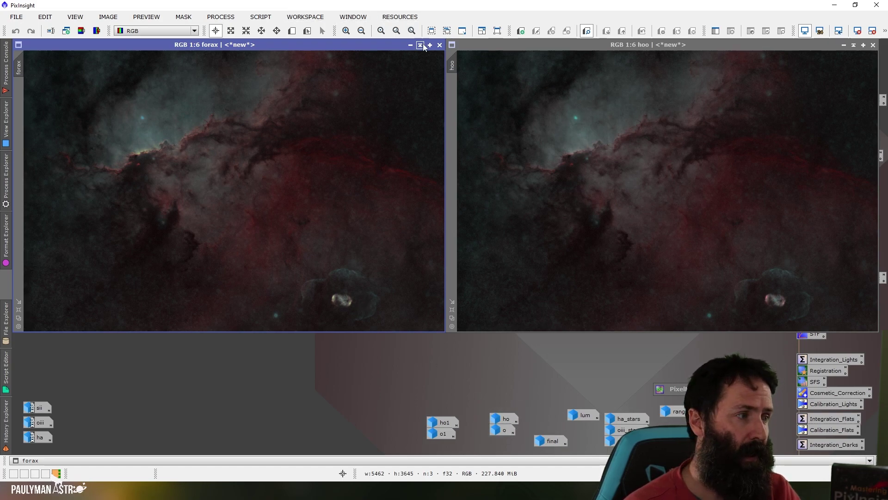
Close the old forax result, compare o1 beside o, then minimize both
{"action": "left_click", "coordinate": [440, 45]}
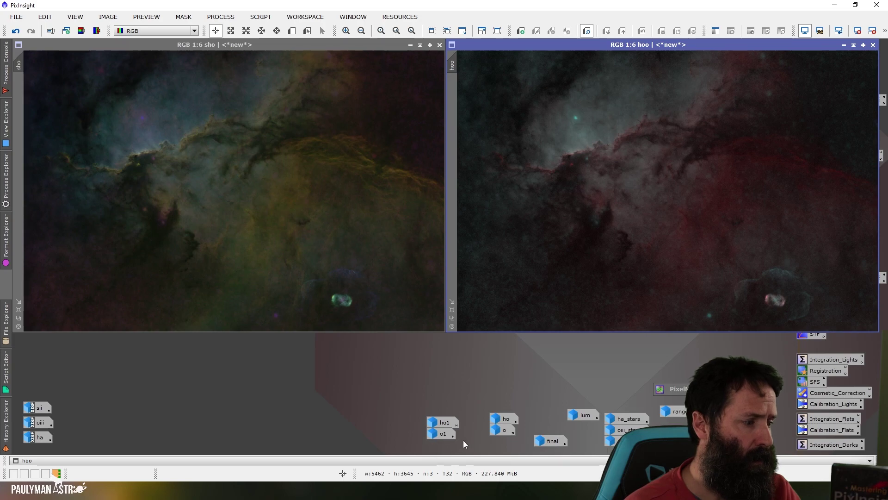
{"action": "double_click", "coordinate": [503, 428]}
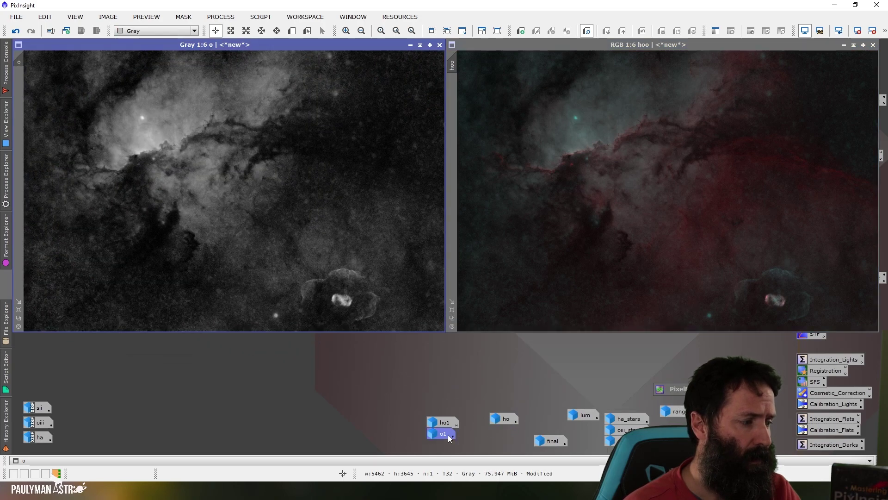
{"action": "left_click_drag", "start_coordinate": [290, 43], "coordinate": [720, 46]}
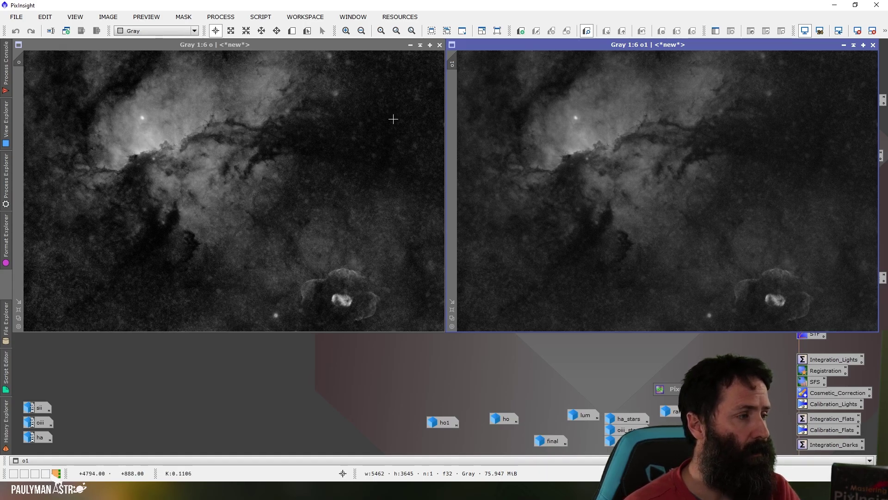
{"action": "left_click", "coordinate": [411, 45]}
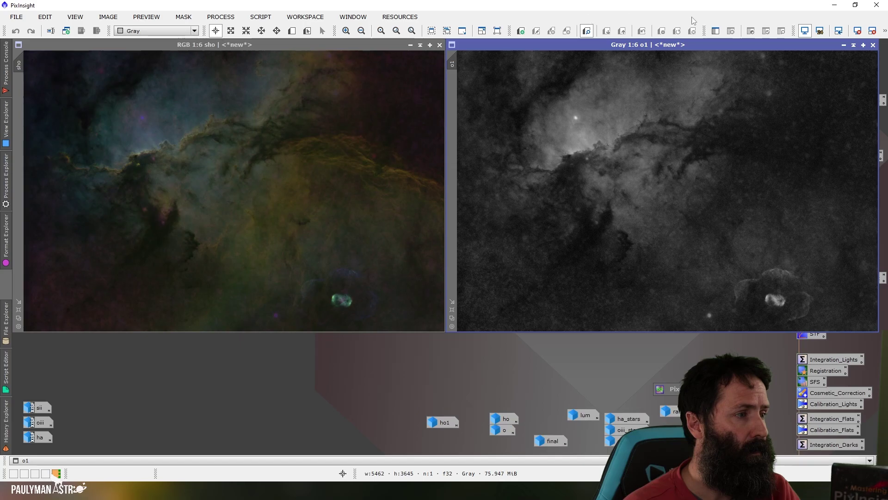
{"action": "left_click", "coordinate": [843, 45]}
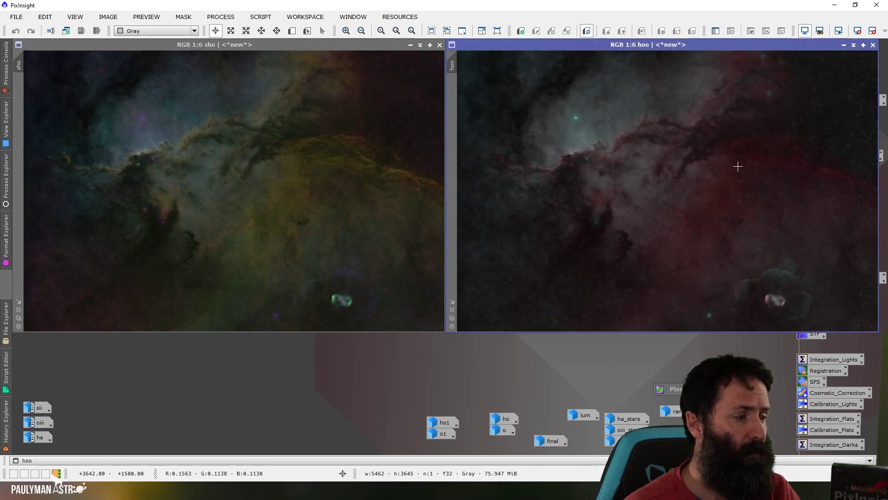
Open ho1 and ho side by side for comparison, then minimize both to icons
{"action": "double_click", "coordinate": [444, 423]}
{"action": "double_click", "coordinate": [505, 418]}
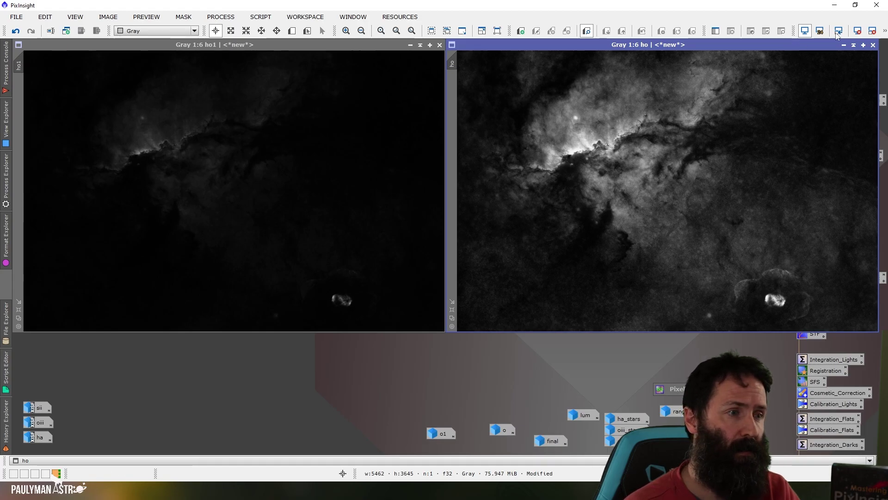
{"action": "left_click", "coordinate": [845, 45]}
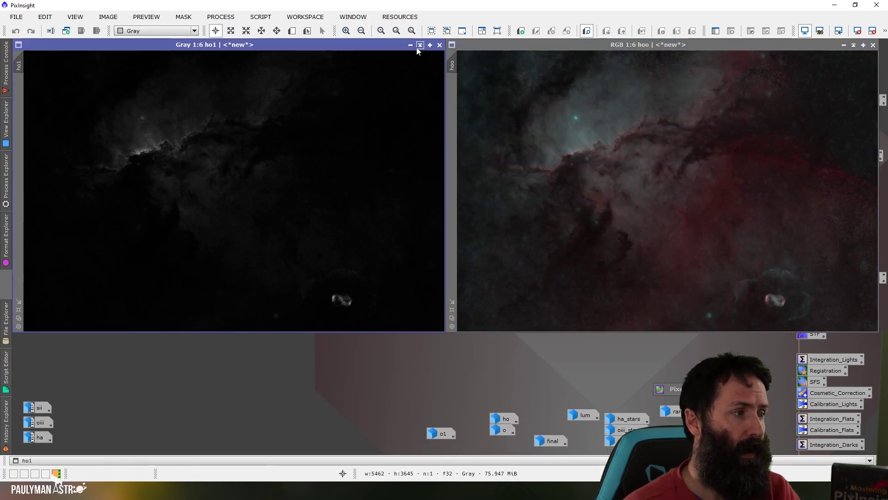
{"action": "left_click", "coordinate": [410, 44]}
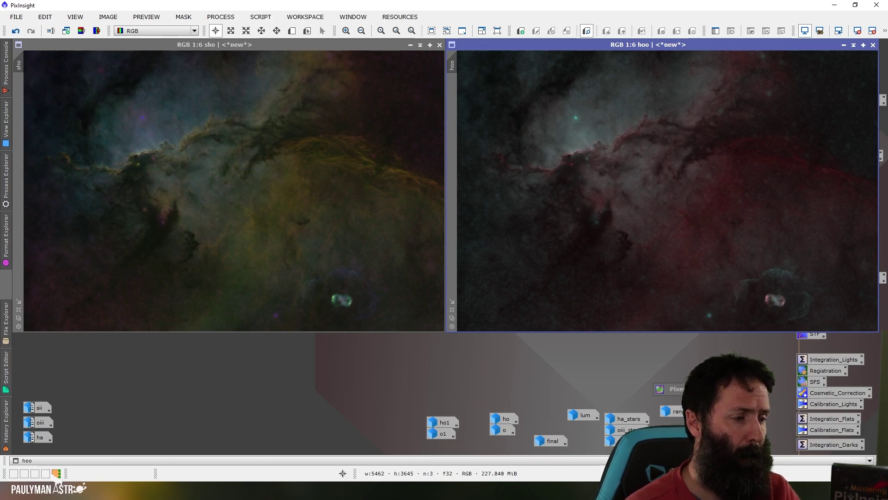
Change red to o*sii+~o*ha and green to use ho, rerun PixelMath, and move forax over sho
{"action": "double_click", "coordinate": [666, 388]}
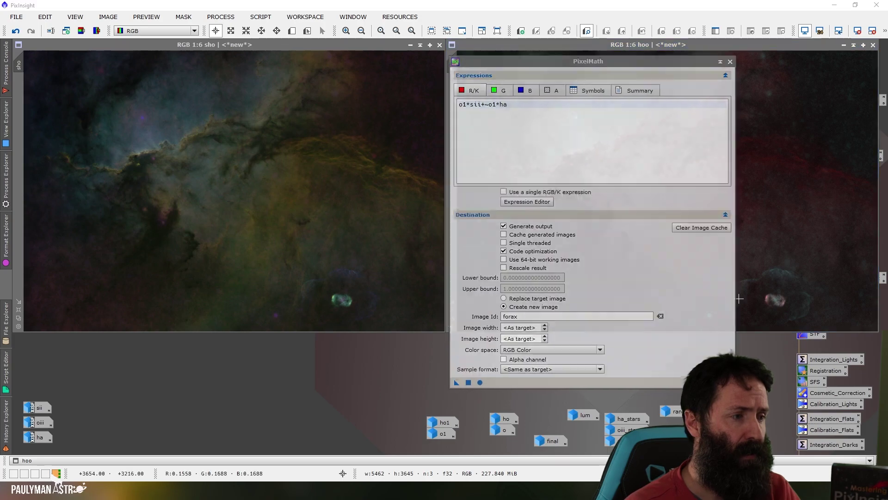
{"action": "left_click", "coordinate": [468, 103]}
{"action": "key", "text": "BackSpace"}
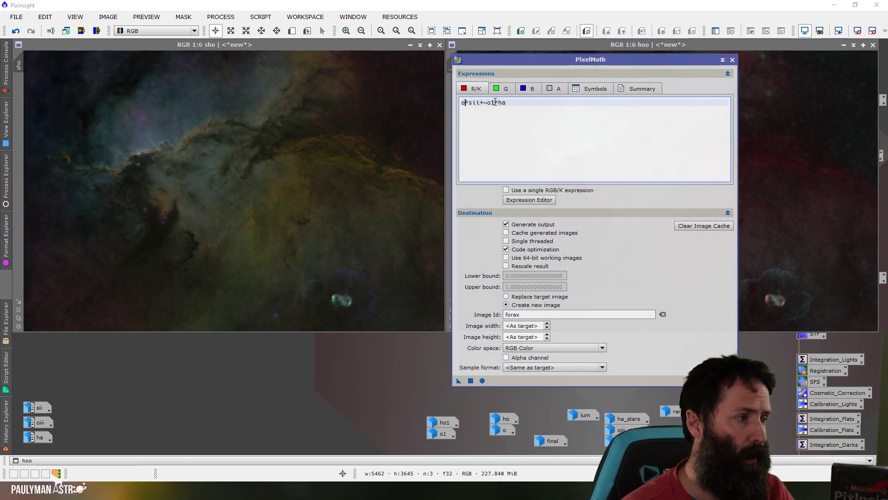
{"action": "left_click", "coordinate": [501, 89]}
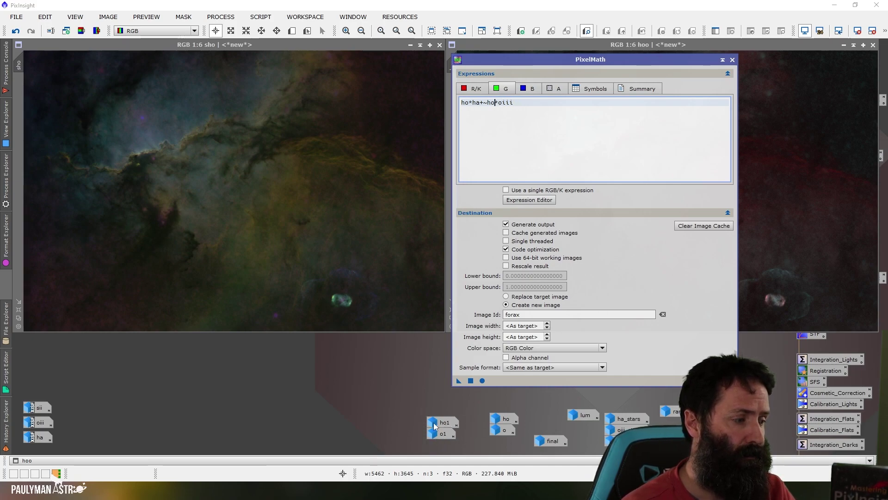
{"action": "left_click", "coordinate": [484, 88]}
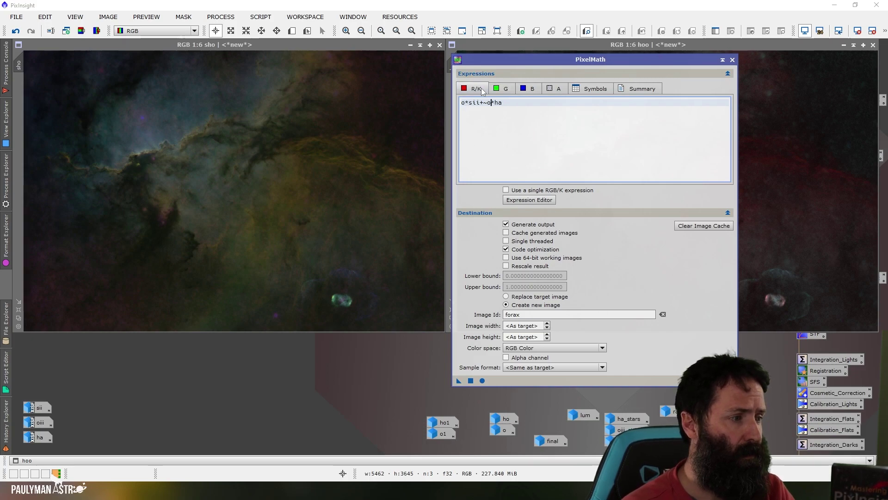
{"action": "left_click", "coordinate": [470, 380]}
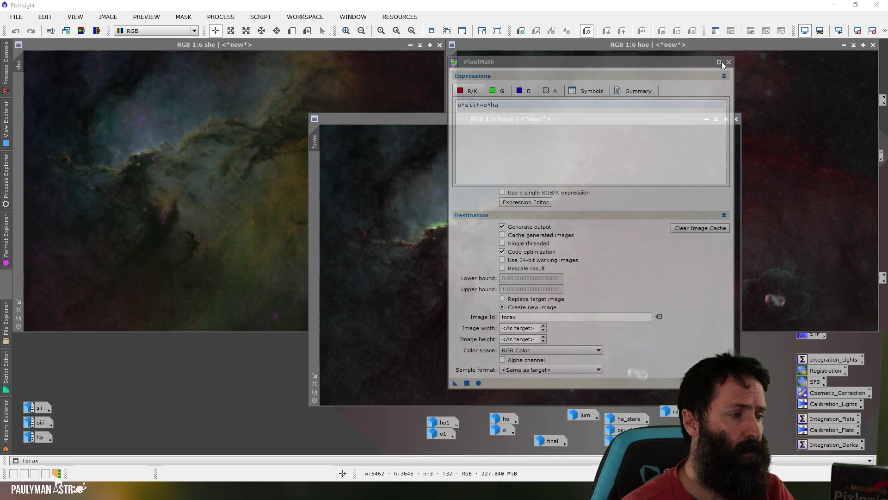
{"action": "left_click", "coordinate": [722, 59]}
{"action": "left_click_drag", "start_coordinate": [567, 121], "coordinate": [272, 49]}
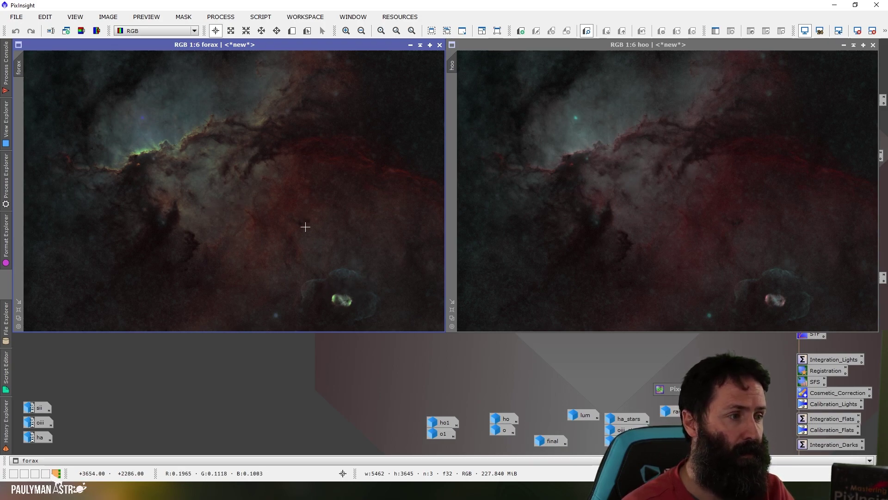
Open CurvesTransformation and raise the saturation curve to boost colour
{"action": "left_click", "coordinate": [220, 17]}
{"action": "mouse_move", "coordinate": [324, 10]}
{"action": "left_click", "coordinate": [451, 360]}
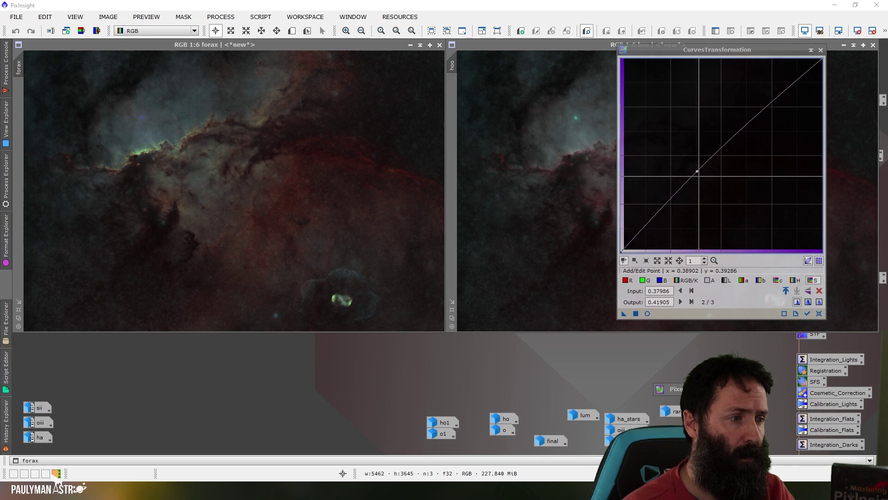
{"action": "left_click_drag", "start_coordinate": [697, 171], "coordinate": [720, 133]}
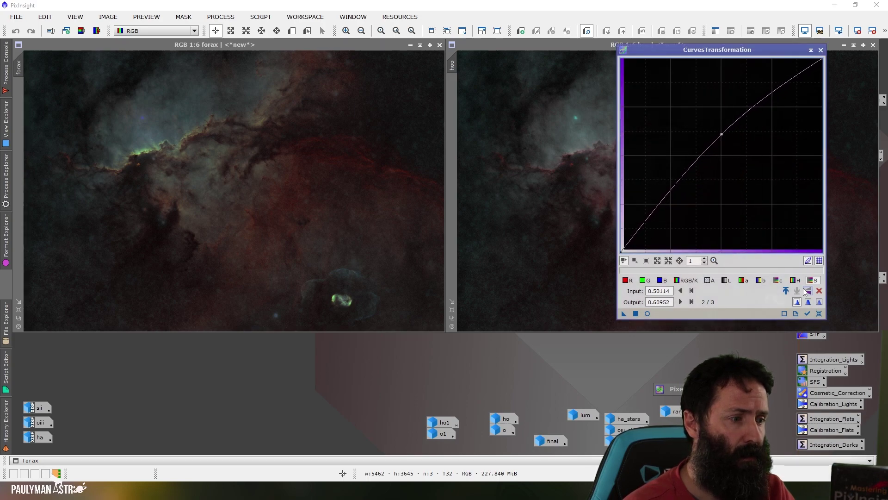
Reshape the hue curve with several points under Real-Time Preview and apply it to forax
{"action": "left_click", "coordinate": [795, 280]}
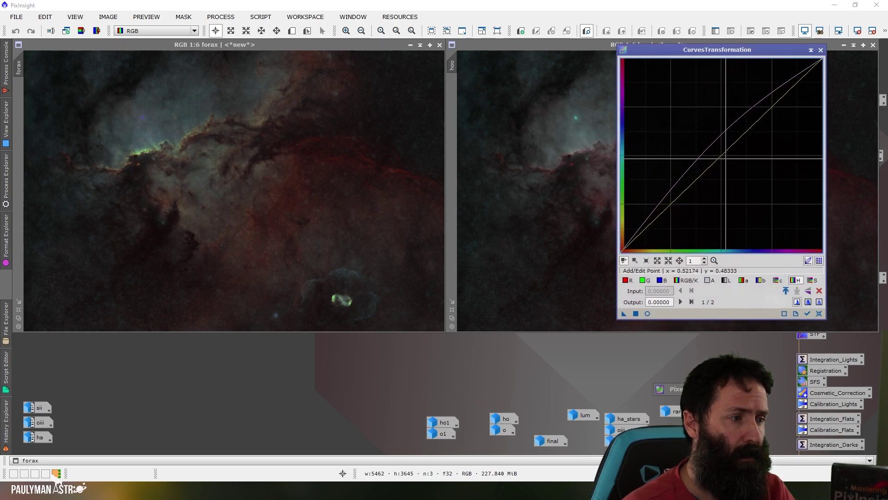
{"action": "left_click", "coordinate": [648, 314]}
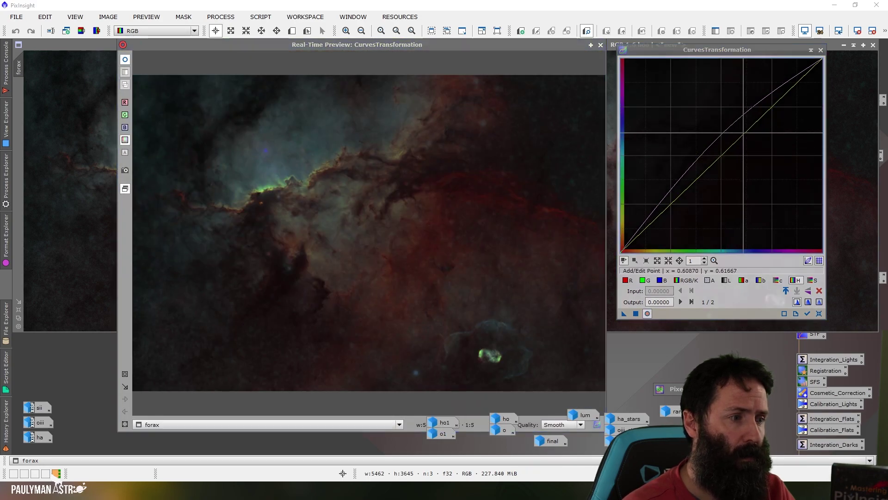
{"action": "left_click_drag", "start_coordinate": [740, 138], "coordinate": [739, 125]}
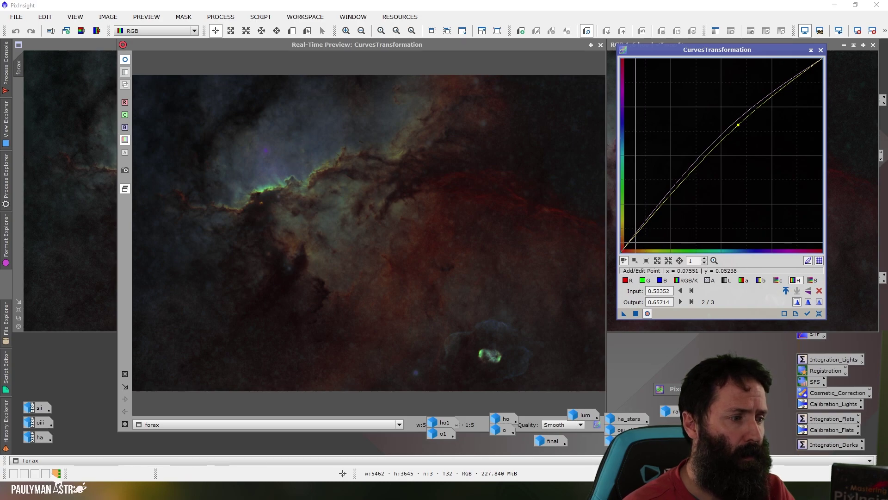
{"action": "left_click", "coordinate": [629, 242]}
{"action": "left_click_drag", "start_coordinate": [625, 245], "coordinate": [624, 243]}
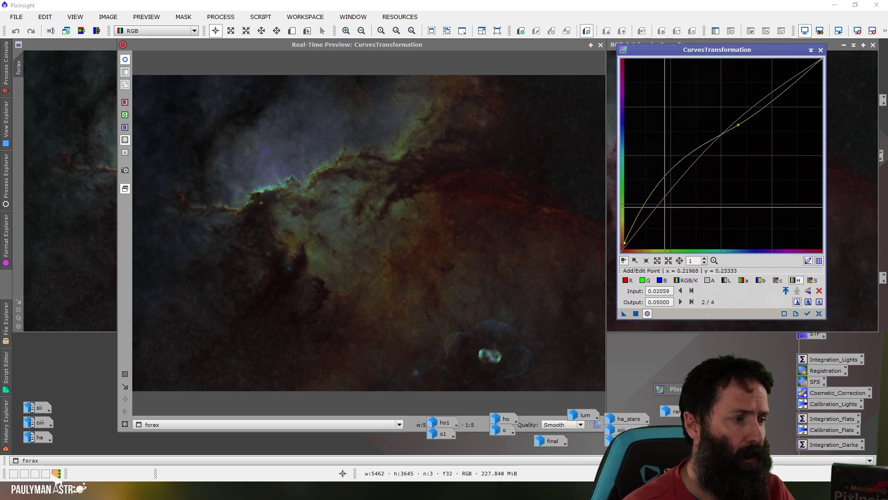
{"action": "left_click", "coordinate": [670, 205]}
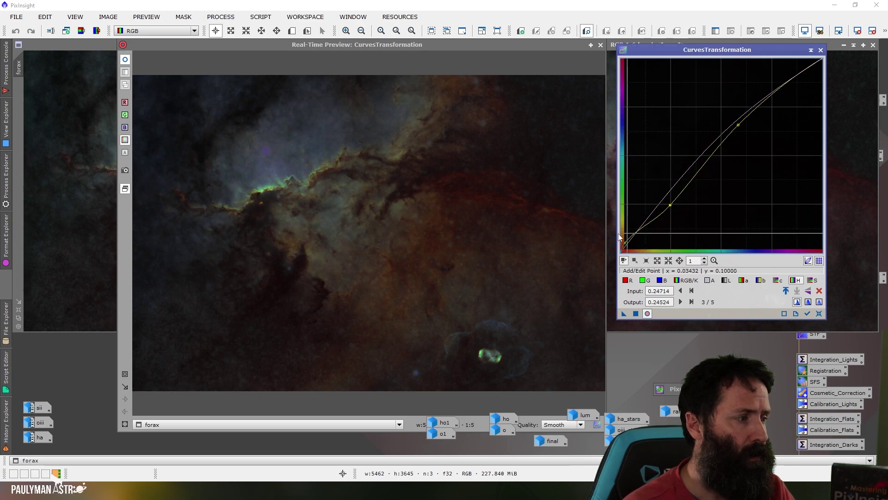
{"action": "left_click_drag", "start_coordinate": [652, 231], "coordinate": [647, 226]}
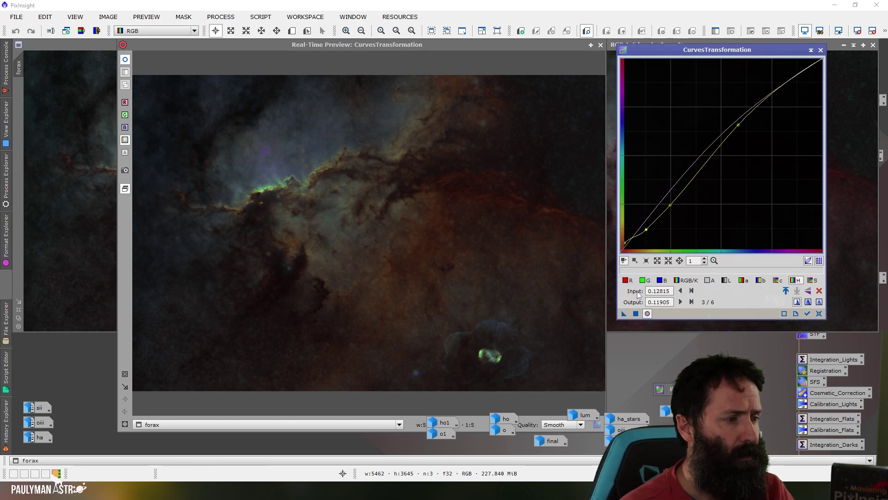
{"action": "left_click", "coordinate": [635, 313]}
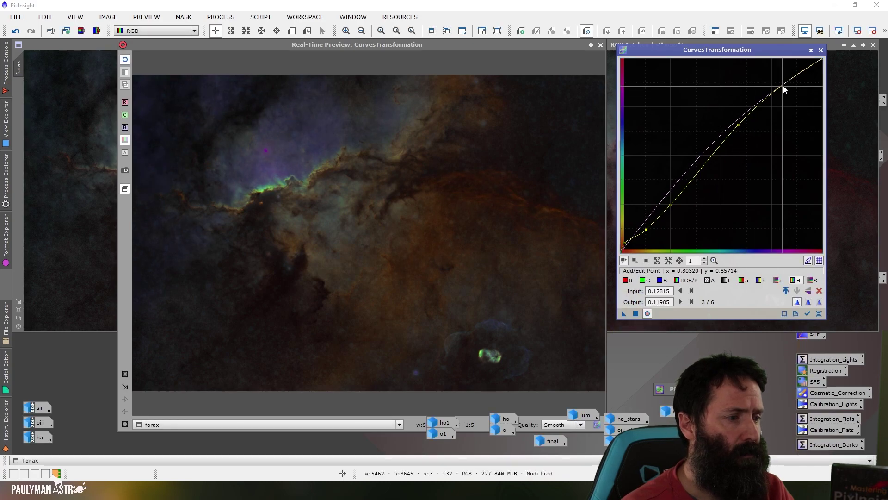
Close Curves and set up HistogramTransformation for forax with shadows at 0.00759494
{"action": "left_click", "coordinate": [820, 50]}
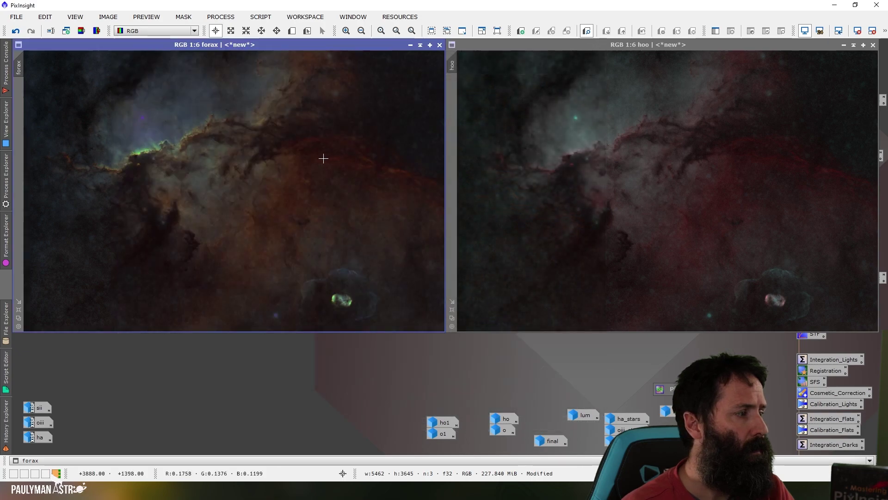
{"action": "left_click", "coordinate": [221, 16]}
{"action": "mouse_move", "coordinate": [296, 10]}
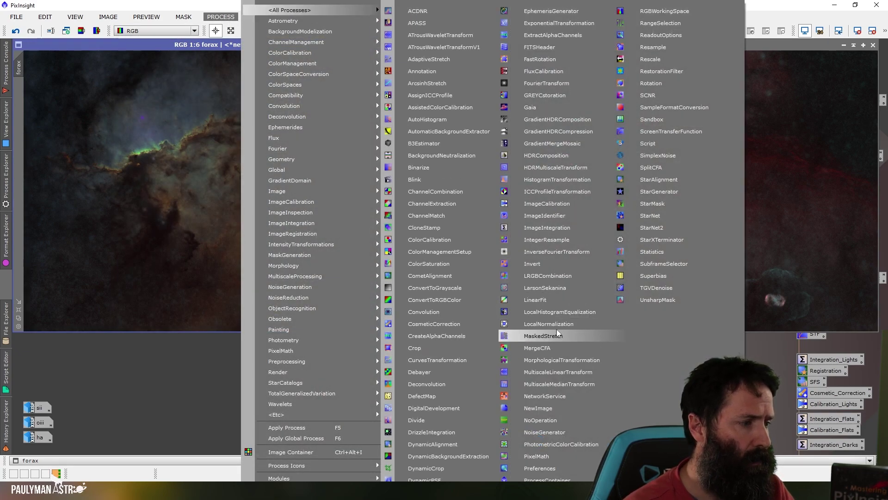
{"action": "left_click", "coordinate": [557, 179]}
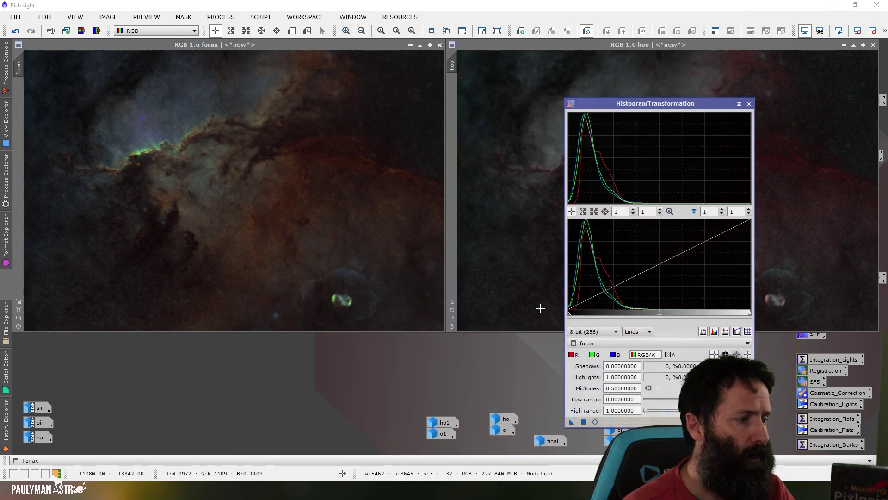
{"action": "left_click_drag", "start_coordinate": [570, 318], "coordinate": [571, 318]}
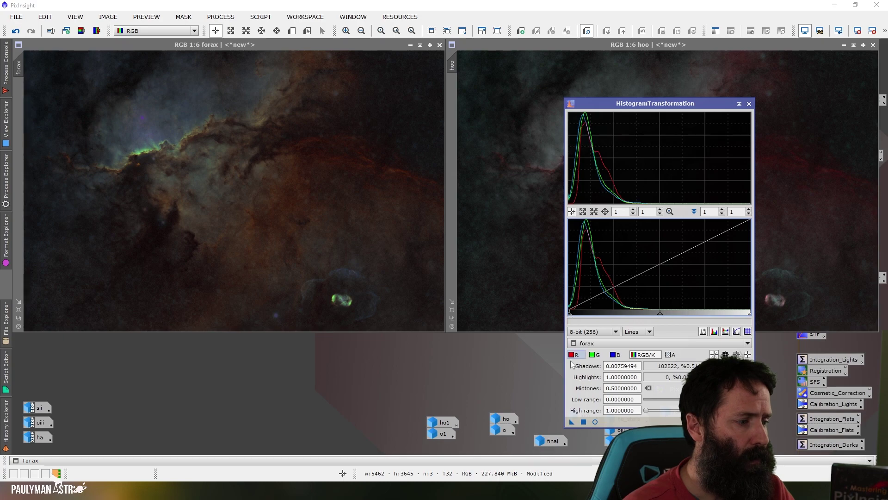
{"action": "left_click_drag", "start_coordinate": [572, 421], "coordinate": [710, 154]}
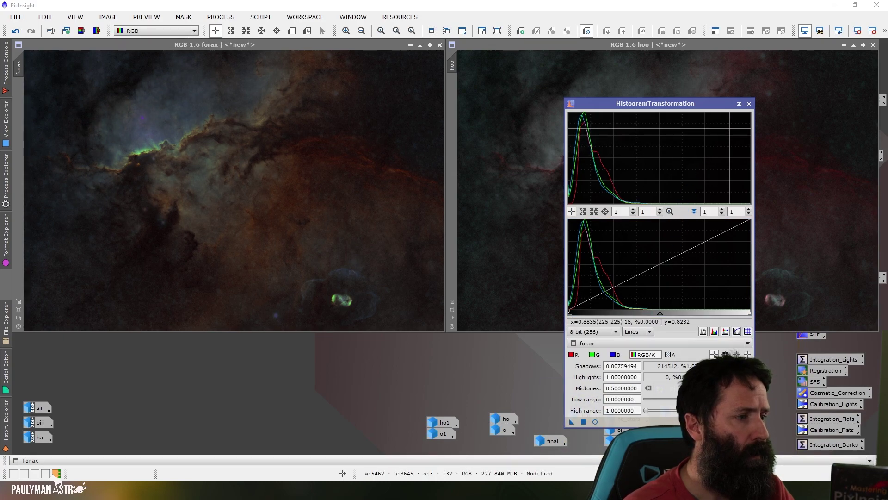
Apply the shadow clip, then set PixelMath to one RGB/K expression forax+ha_stars+oiii_stars+sii_stars
{"action": "left_click", "coordinate": [749, 103]}
{"action": "double_click", "coordinate": [662, 388]}
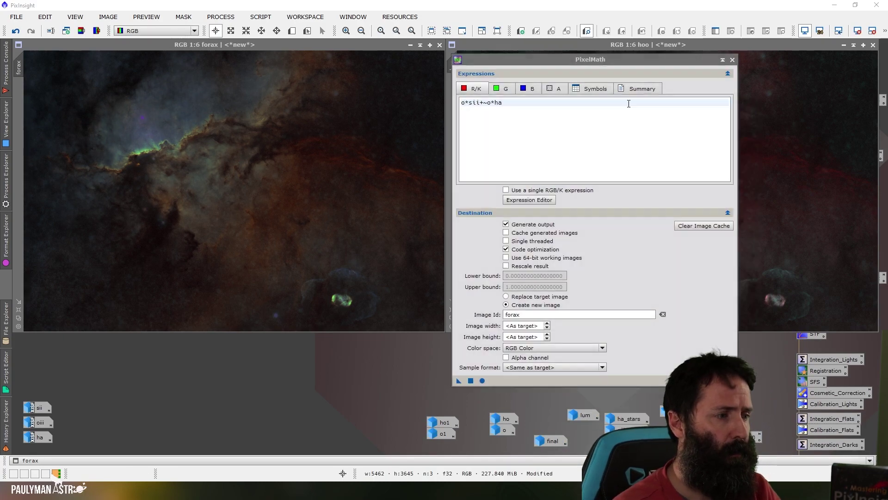
{"action": "left_click", "coordinate": [506, 190]}
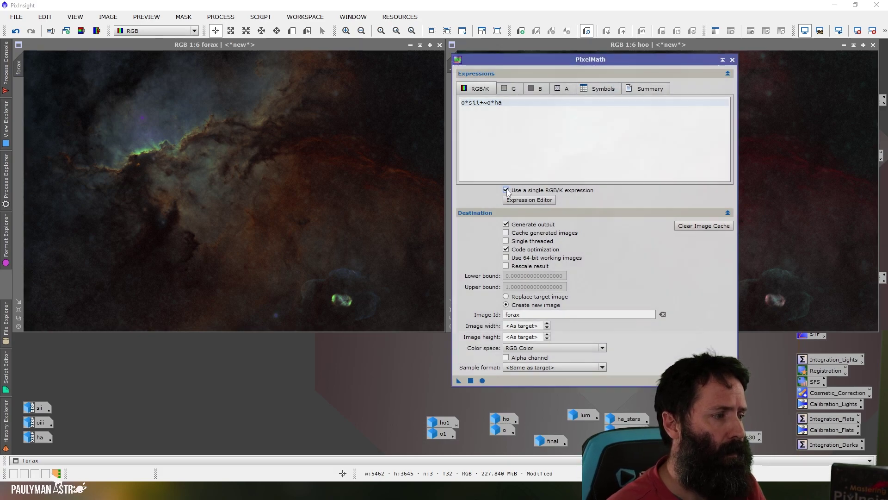
{"action": "left_click_drag", "start_coordinate": [509, 104], "coordinate": [460, 103]}
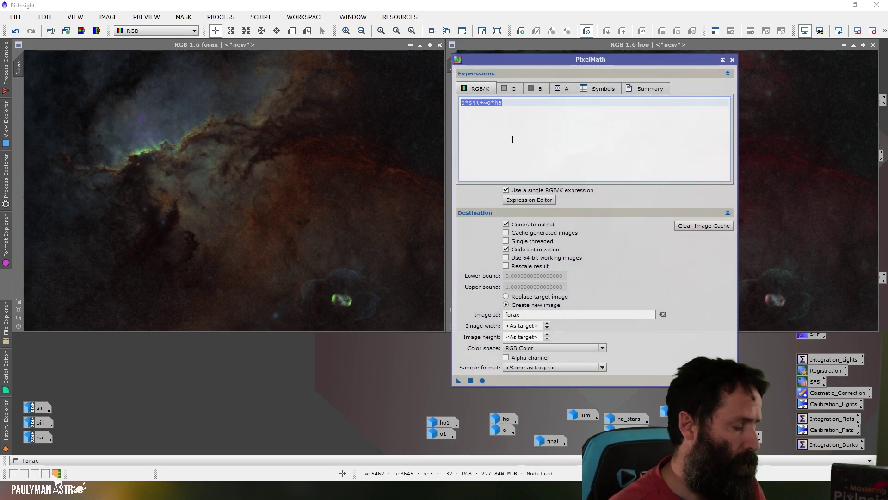
{"action": "type", "text": "forax+ha_stars+"}
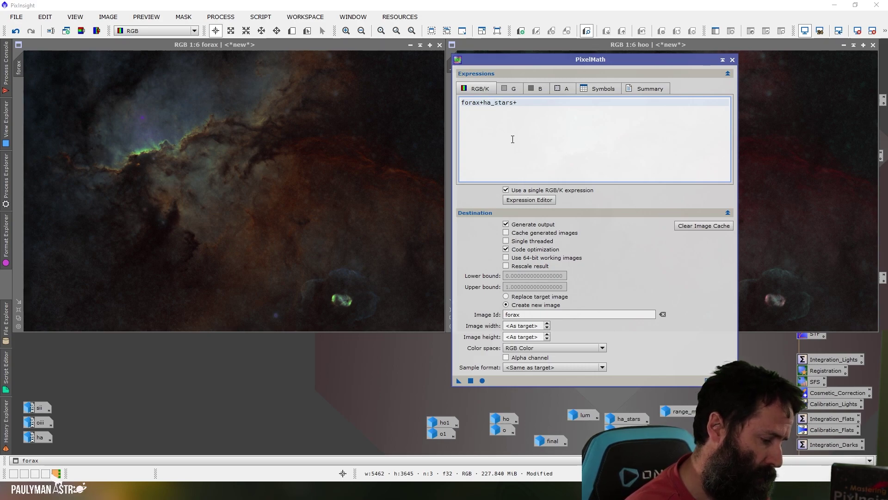
{"action": "type", "text": "oiii_s"}
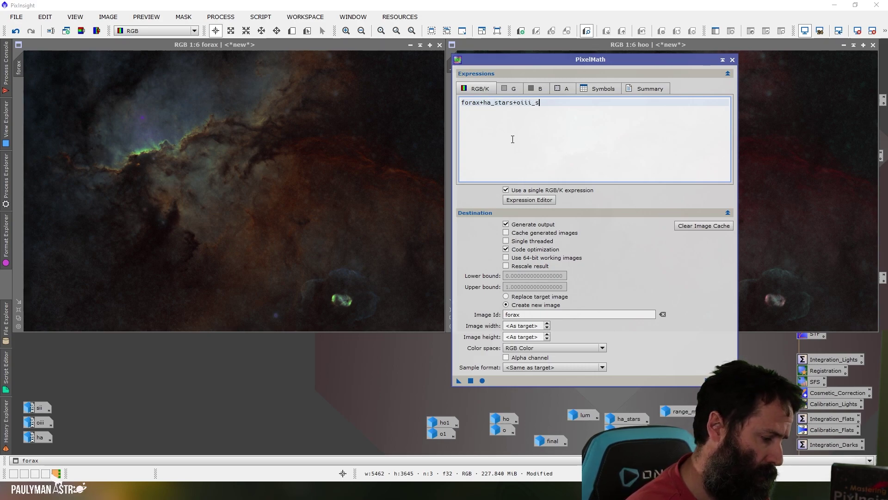
{"action": "type", "text": "tars+sii_stars"}
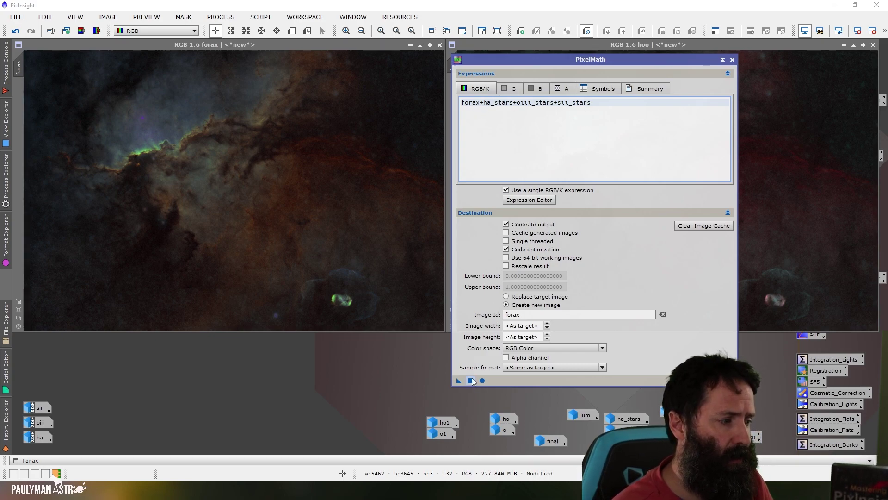
Choose Replace target image, trial the star addition on forax, then undo it
{"action": "left_click", "coordinate": [506, 296]}
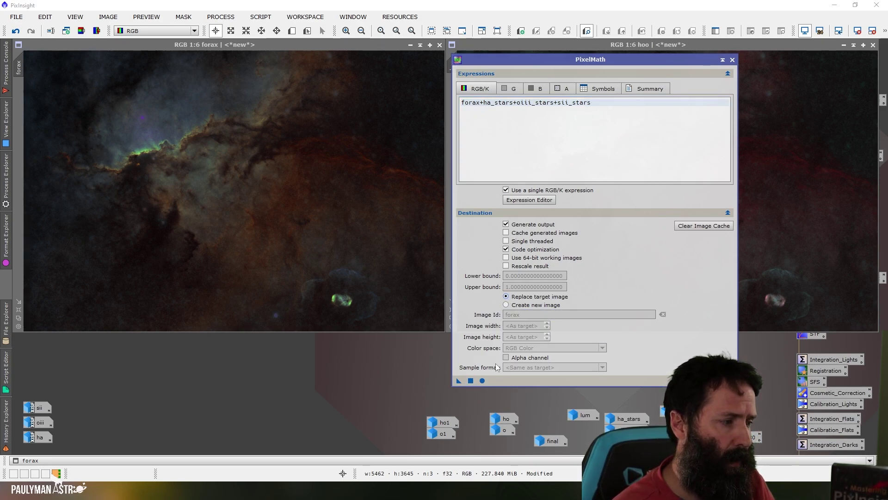
{"action": "left_click_drag", "start_coordinate": [356, 253], "coordinate": [354, 252]}
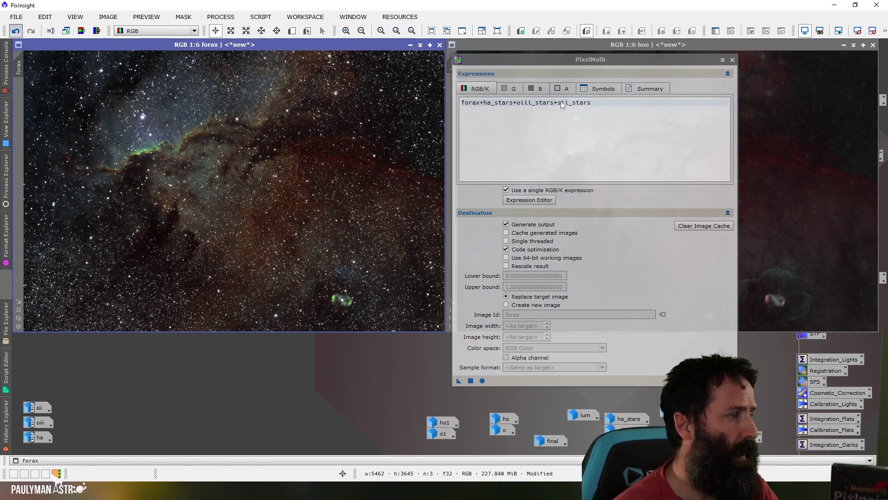
{"action": "key", "text": "ctrl+z"}
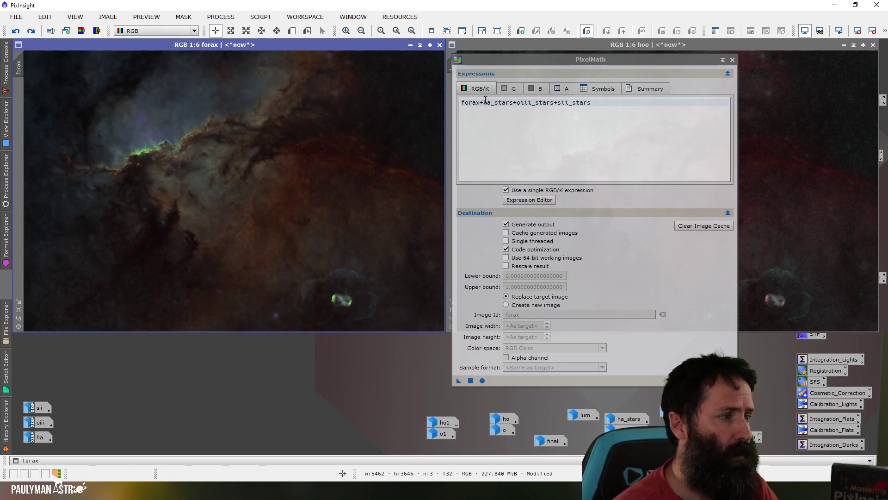
Apply forax+0.33*(ha_stars+oiii_stars+sii_stars) to forax and close PixelMath
{"action": "left_click", "coordinate": [485, 99]}
{"action": "type", "text": "("}
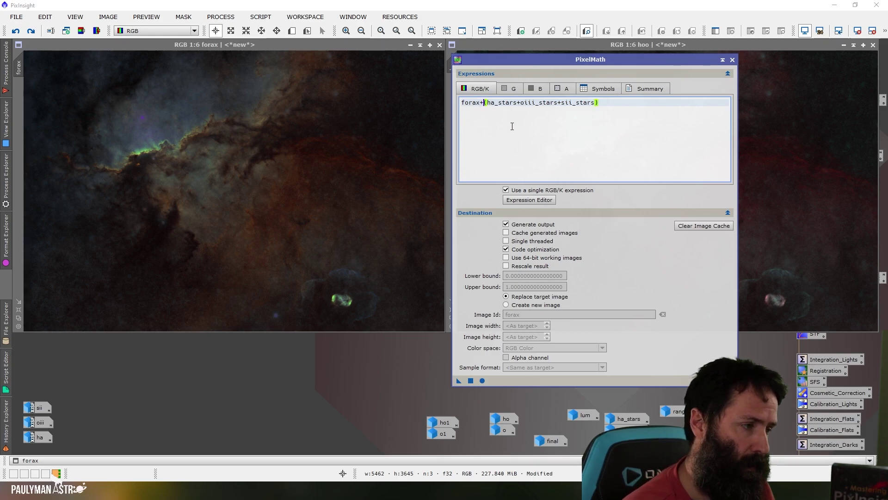
{"action": "type", "text": "0.33*"}
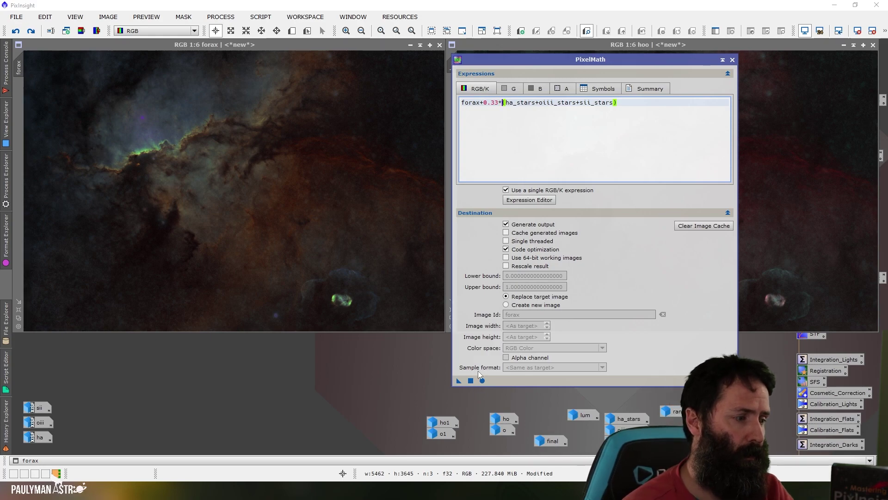
{"action": "left_click_drag", "start_coordinate": [458, 380], "coordinate": [366, 283]}
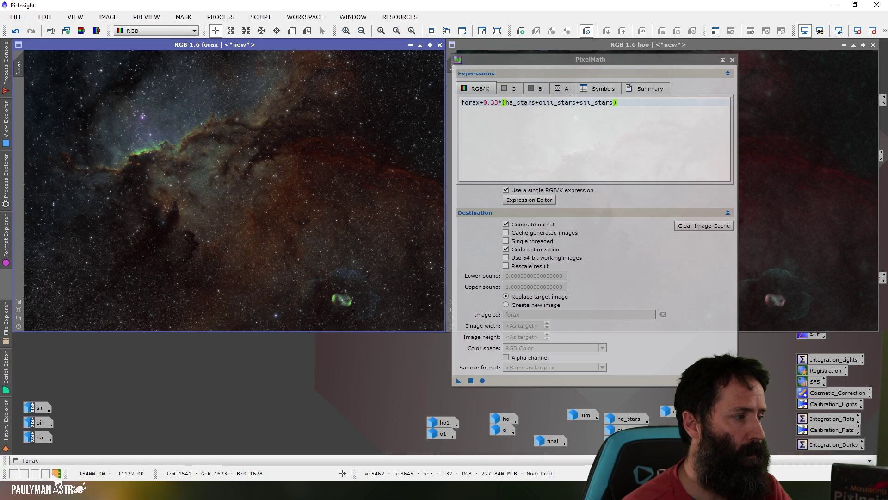
{"action": "left_click", "coordinate": [723, 60]}
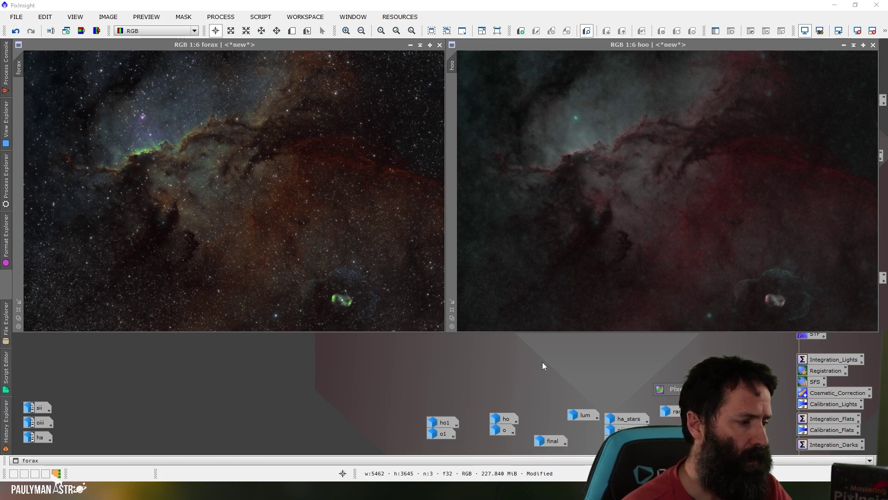
Inspect lum, then LRGB-combine it as L onto forax and close the LRGBCombination tool
{"action": "double_click", "coordinate": [584, 415]}
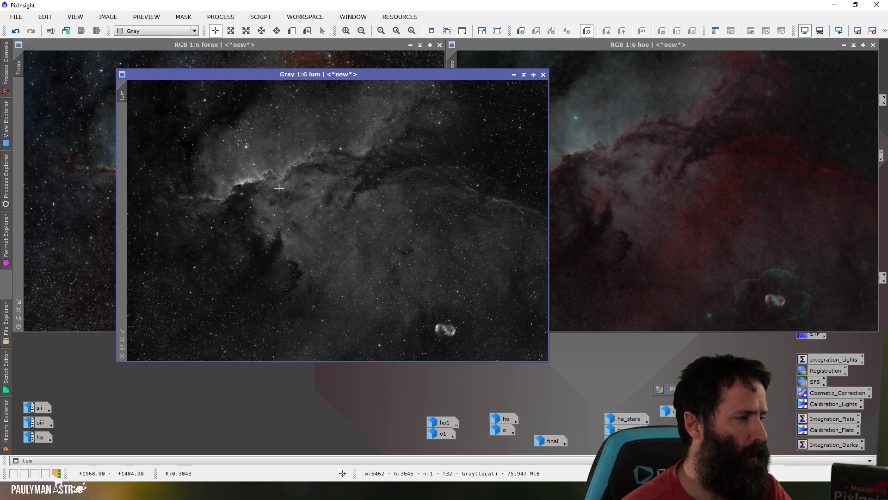
{"action": "left_click", "coordinate": [514, 74]}
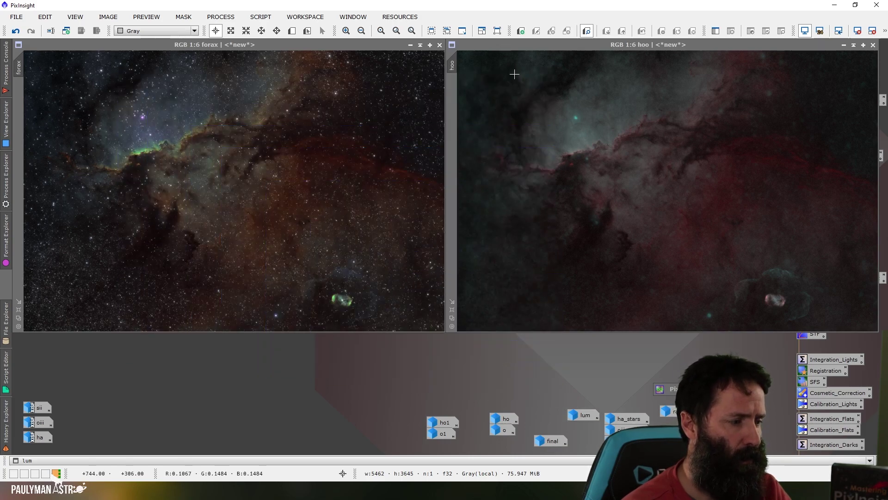
{"action": "left_click", "coordinate": [219, 17]}
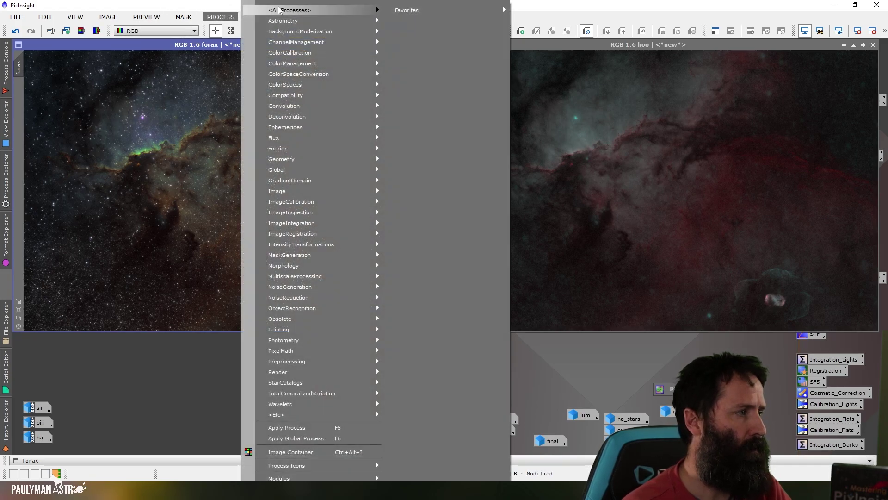
{"action": "mouse_move", "coordinate": [290, 10]}
{"action": "left_click", "coordinate": [555, 276]}
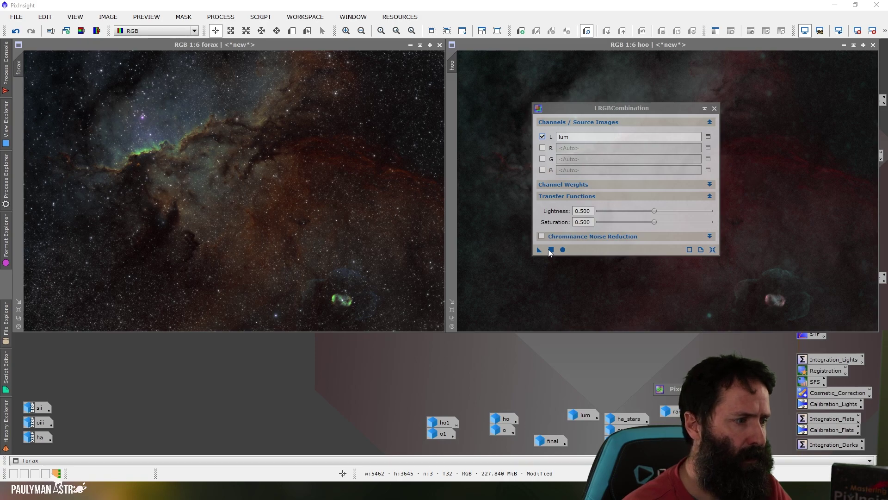
{"action": "left_click_drag", "start_coordinate": [539, 250], "coordinate": [208, 196]}
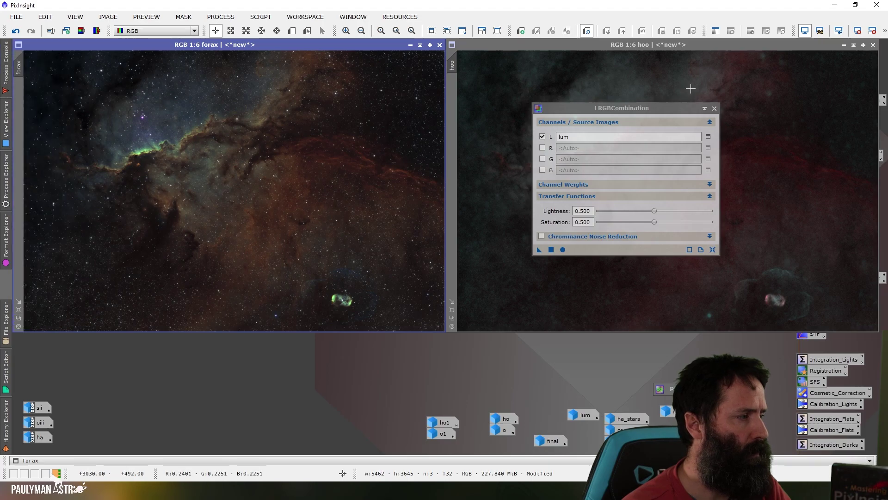
{"action": "left_click", "coordinate": [714, 108]}
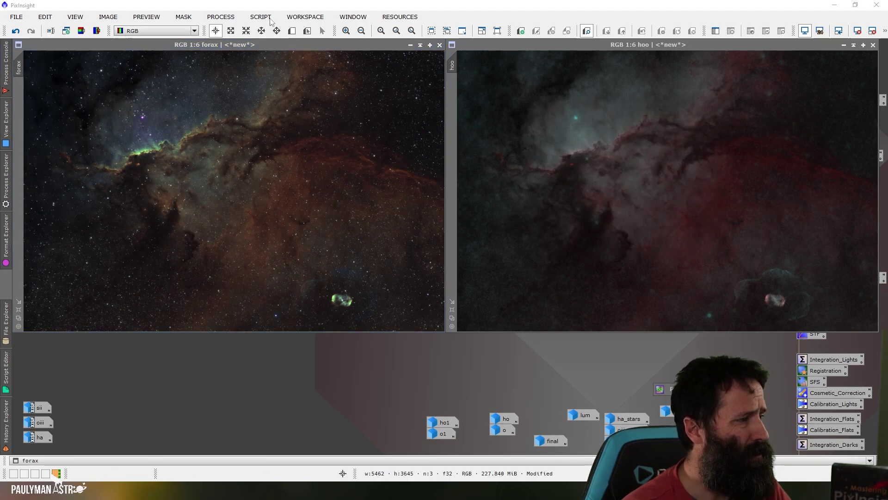
Boost forax's saturation with a reset CurvesTransformation S-channel midpoint raised to about 0.545
{"action": "left_click", "coordinate": [221, 17]}
{"action": "mouse_move", "coordinate": [296, 10]}
{"action": "left_click", "coordinate": [474, 359]}
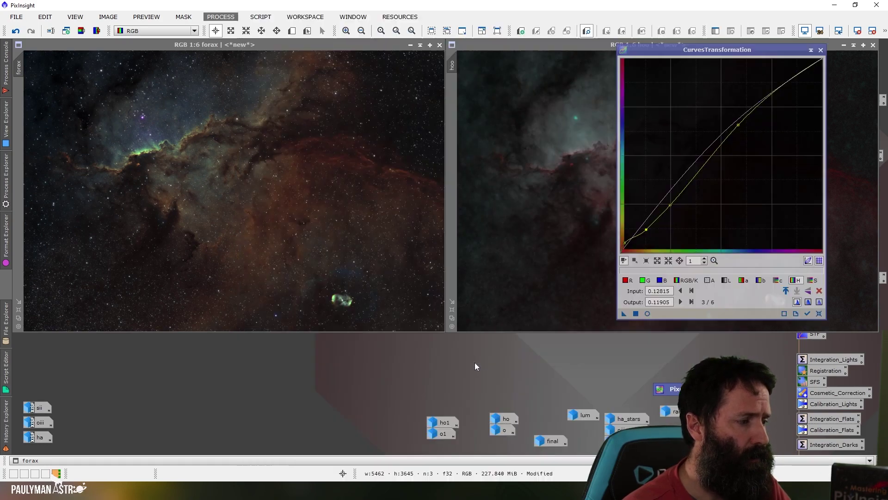
{"action": "left_click", "coordinate": [795, 313]}
{"action": "left_click", "coordinate": [812, 280]}
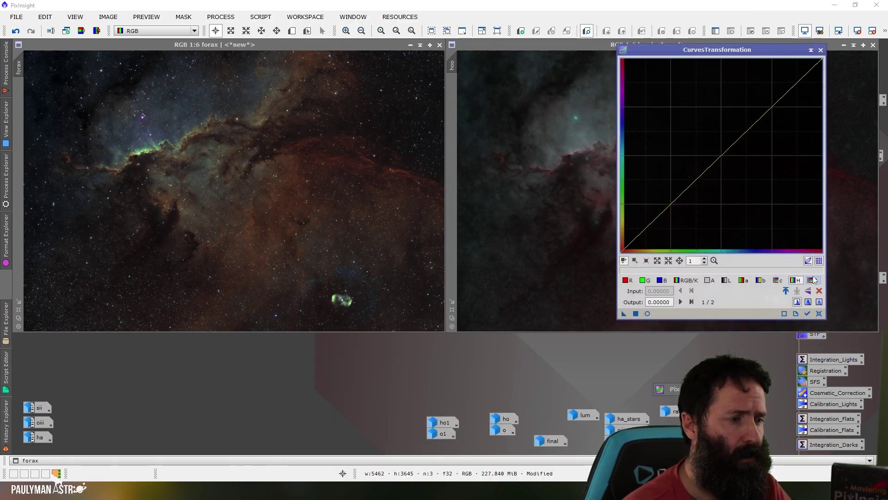
{"action": "mouse_move", "coordinate": [722, 147]}
{"action": "left_mouse_down"}
{"action": "mouse_move", "coordinate": [722, 158]}
{"action": "mouse_move", "coordinate": [722, 146]}
{"action": "left_mouse_up"}
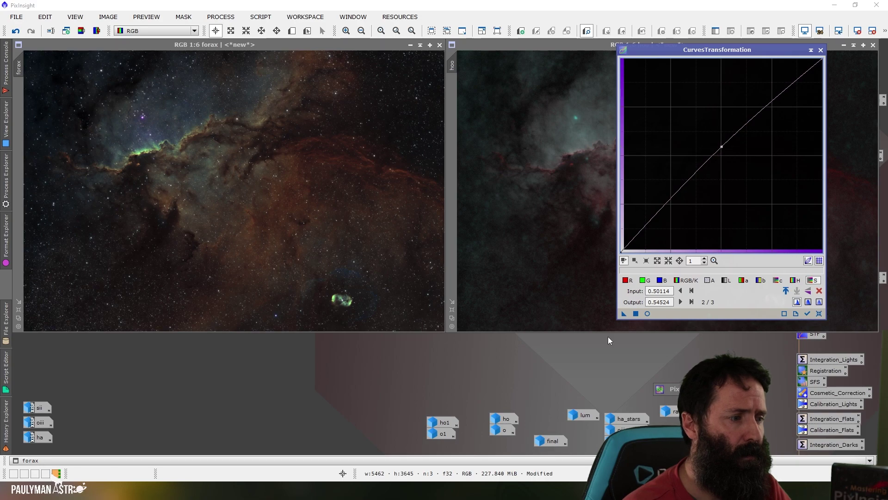
{"action": "left_click", "coordinate": [635, 313]}
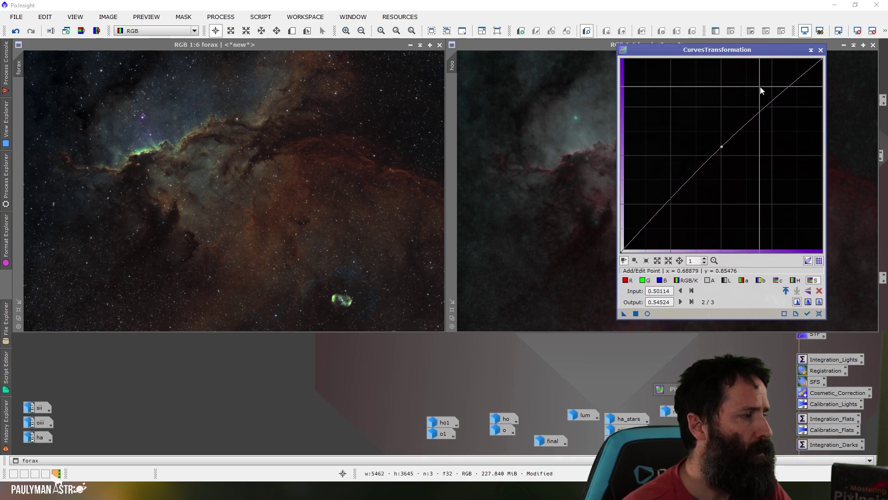
{"action": "left_click", "coordinate": [821, 50]}
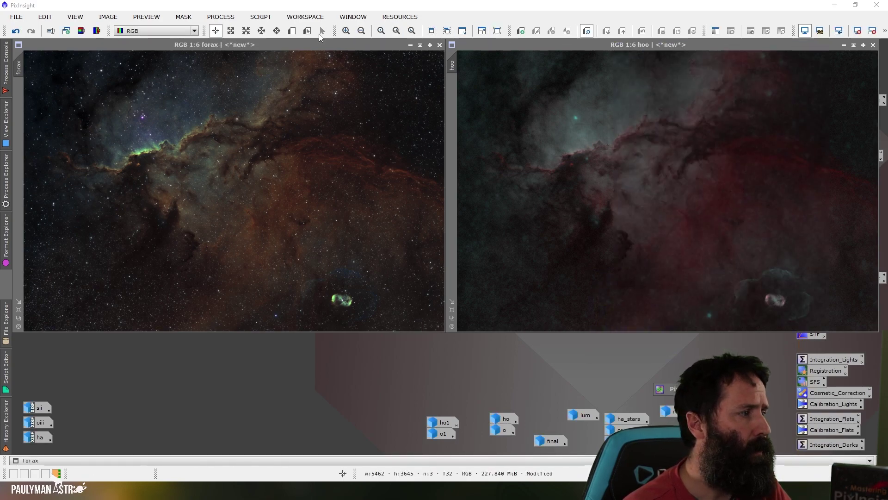
Move the forax window over the hoo window so sho and forax sit side by side
{"action": "mouse_move", "coordinate": [318, 43]}
{"action": "left_mouse_down"}
{"action": "mouse_move", "coordinate": [626, 60]}
{"action": "mouse_move", "coordinate": [750, 49]}
{"action": "left_mouse_up"}
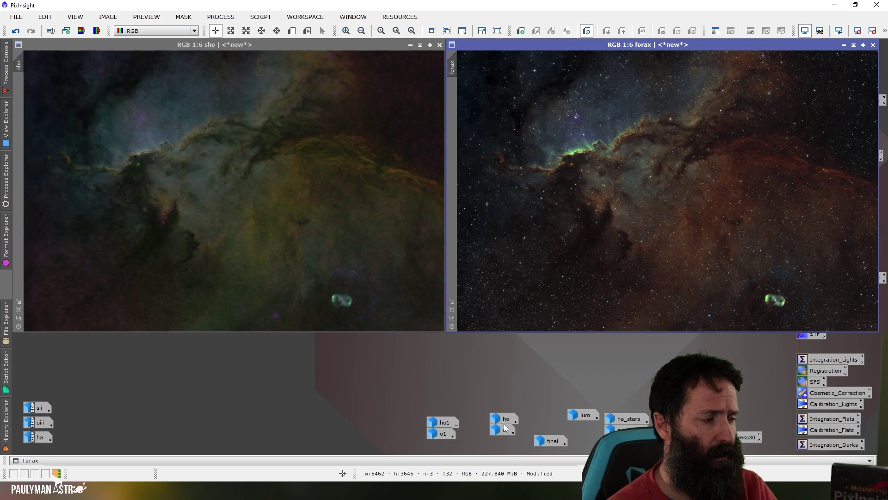
{"action": "mouse_move", "coordinate": [447, 432]}
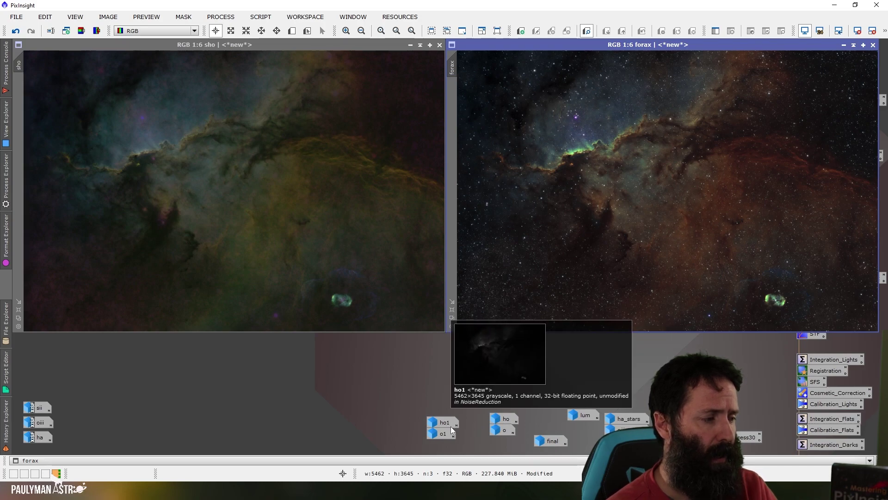